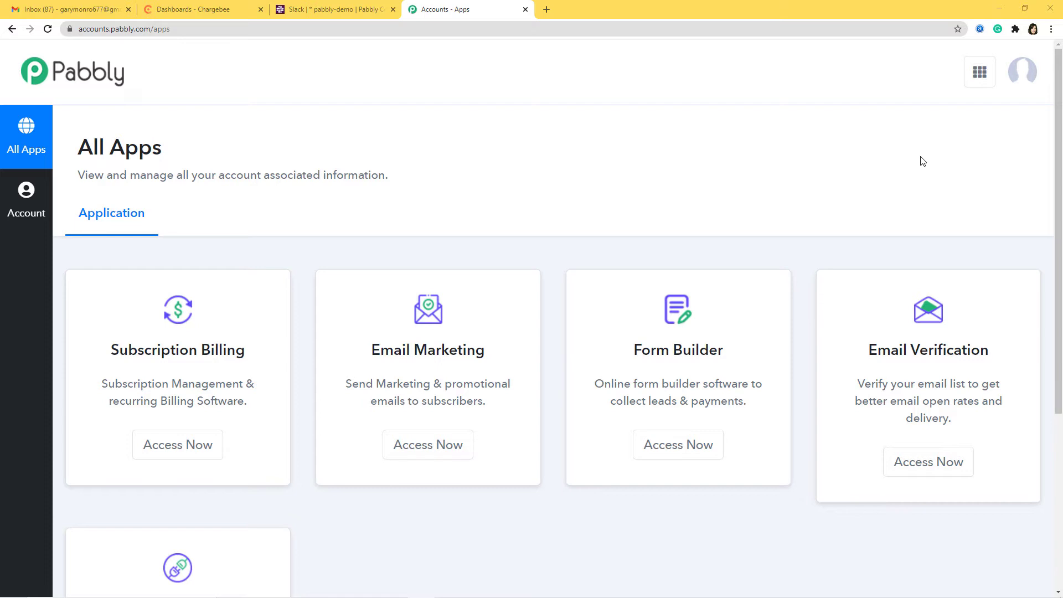
# Open Pabbly Connect from the All Apps list in Pabbly Accounts
pyautogui.scroll(-5, 807, 178)
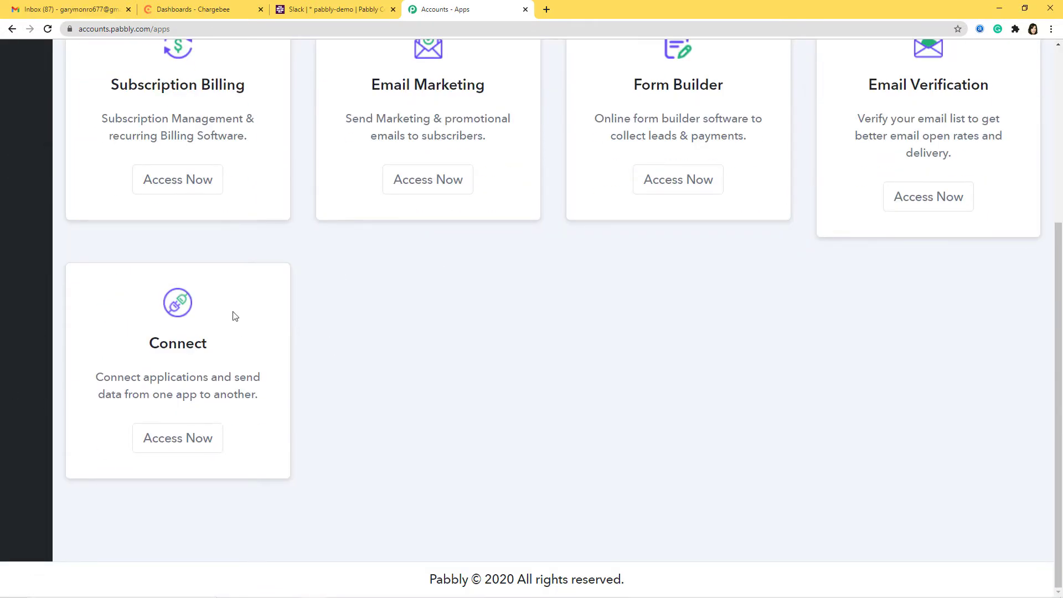
pyautogui.click(167, 447)
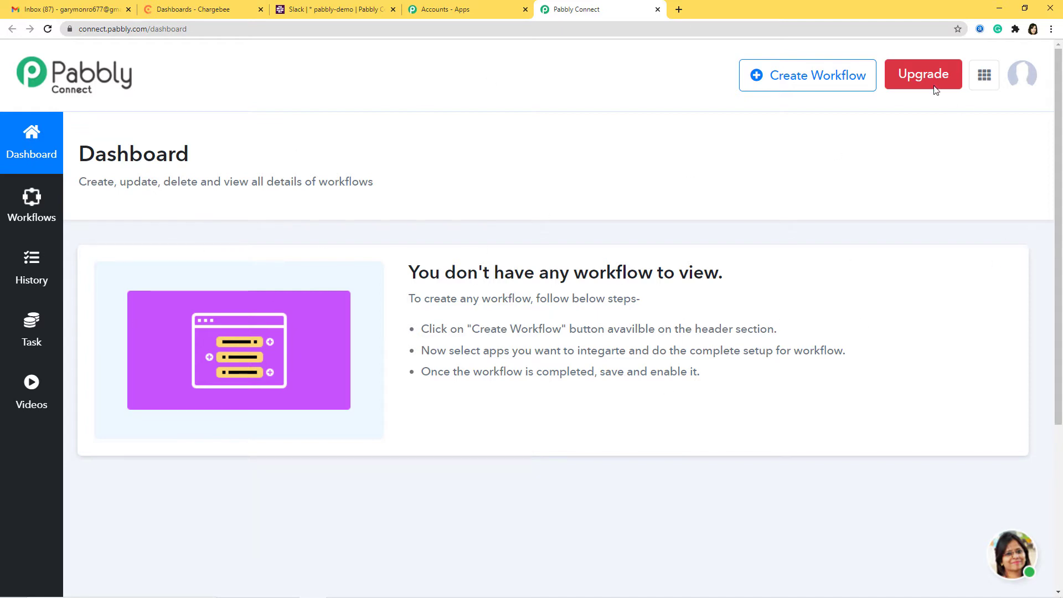
# Create a new workflow named 'Chargebee to Slack'
pyautogui.click(825, 81)
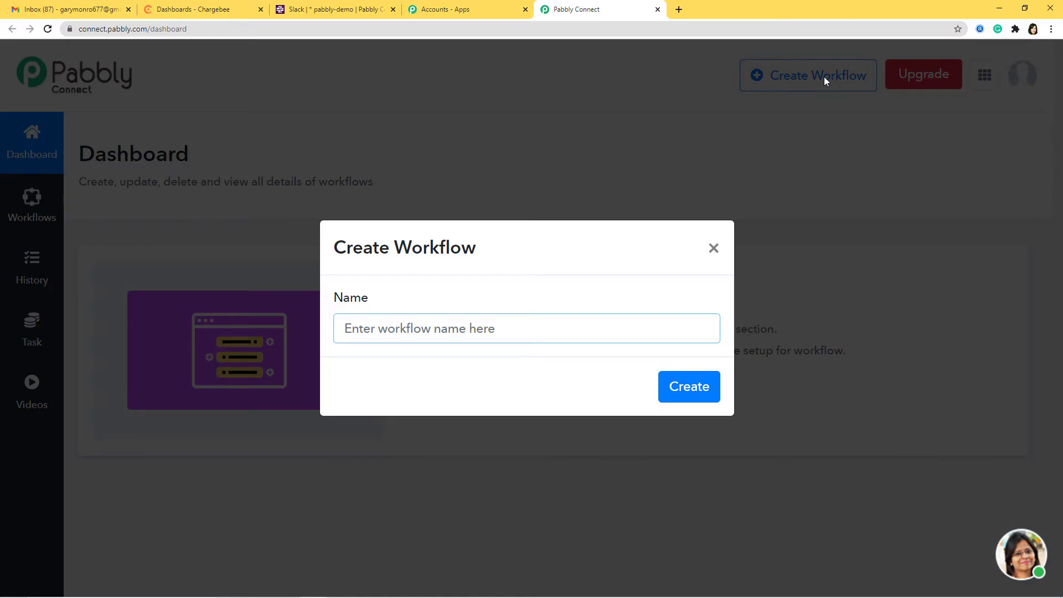
pyautogui.write('Chargebee')
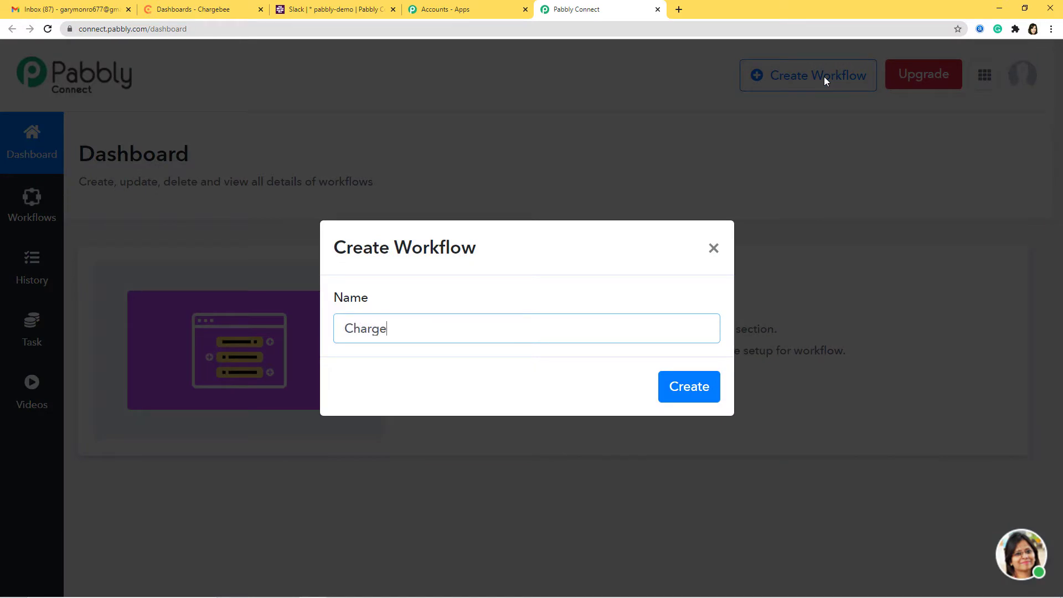
pyautogui.write(' to Slack')
pyautogui.press('Return')
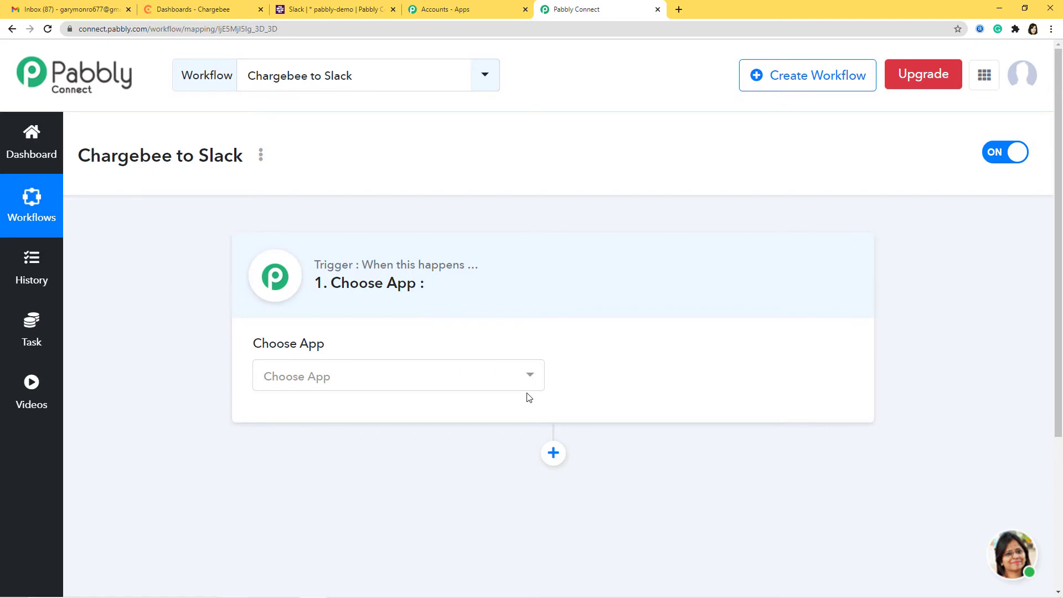
# Set the trigger to Chargebee's New Subscription event and begin connecting the Chargebee account
pyautogui.click(506, 383)
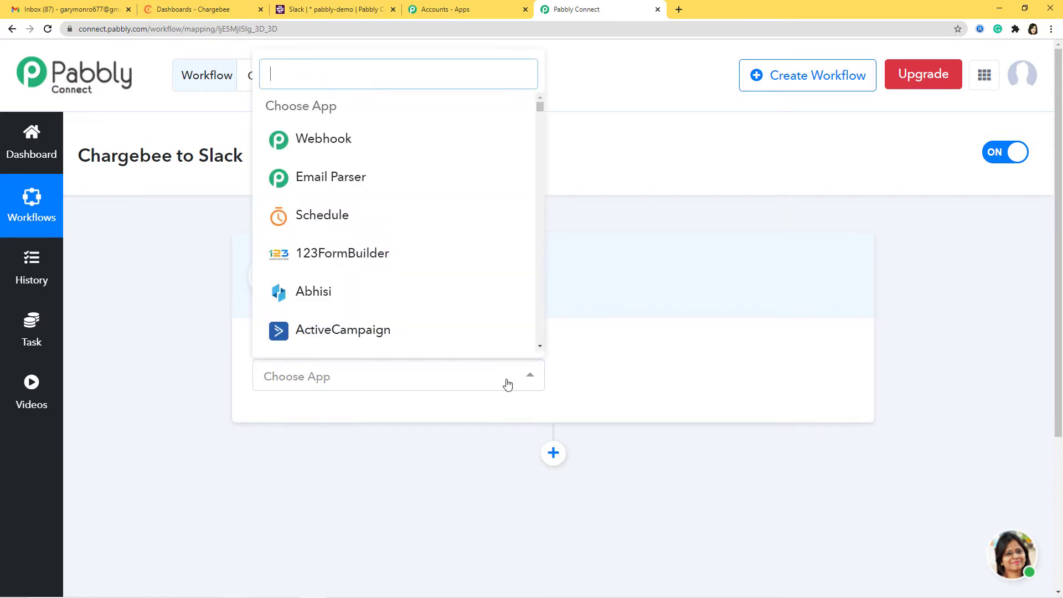
pyautogui.write('char')
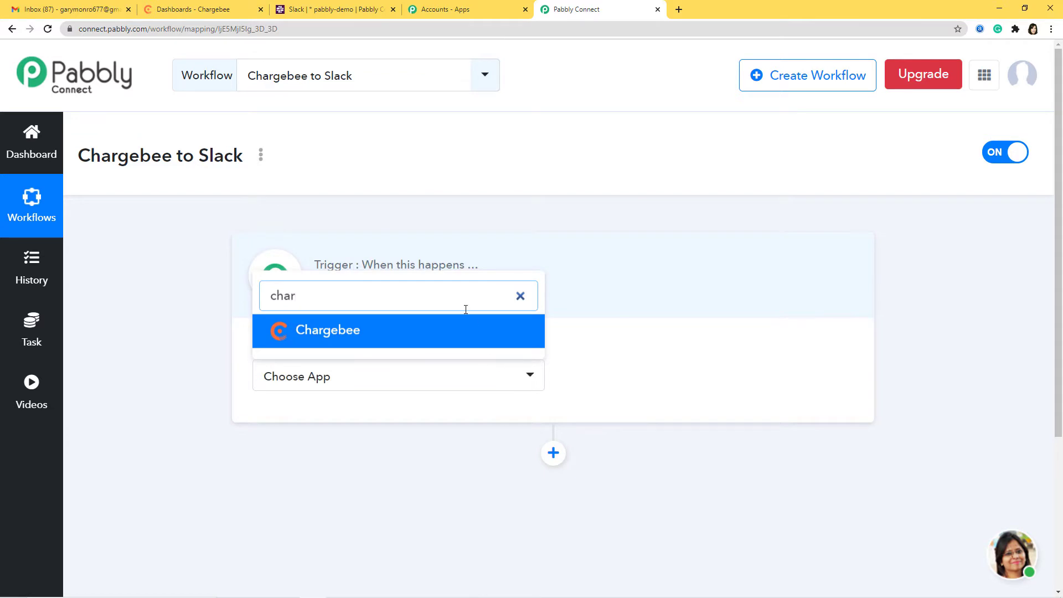
pyautogui.click(463, 343)
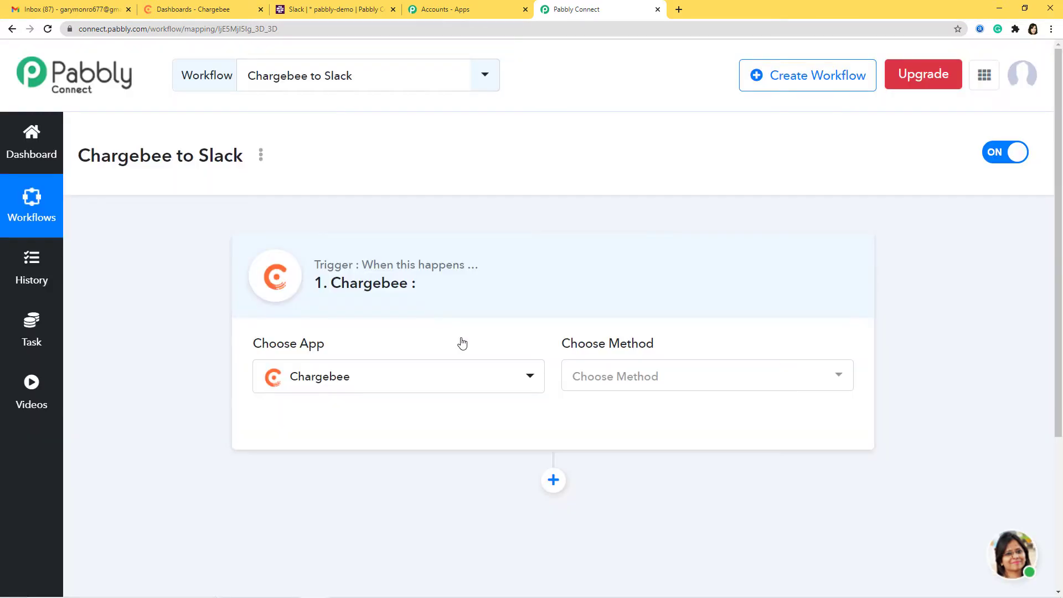
pyautogui.click(627, 375)
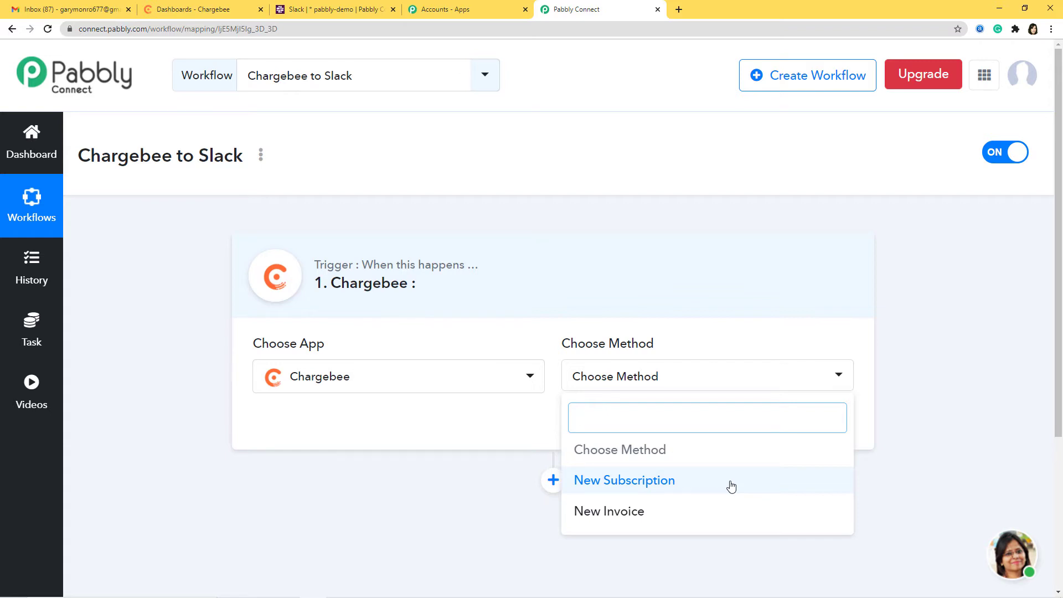
pyautogui.click(652, 482)
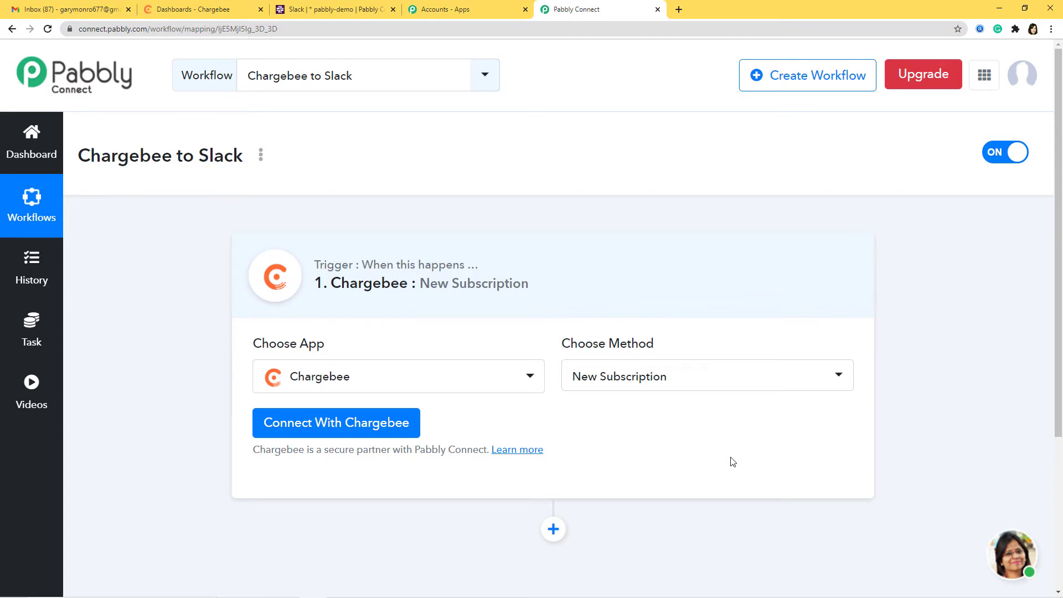
pyautogui.click(337, 420)
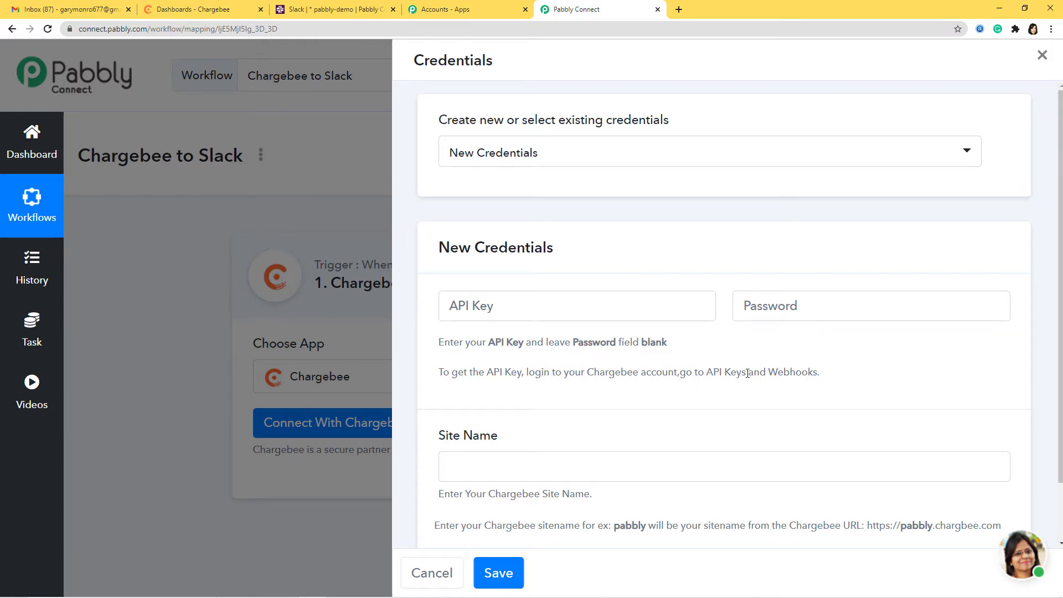
# In Chargebee, go to the API keys page under Settings > Configure Chargebee
pyautogui.click(209, 9)
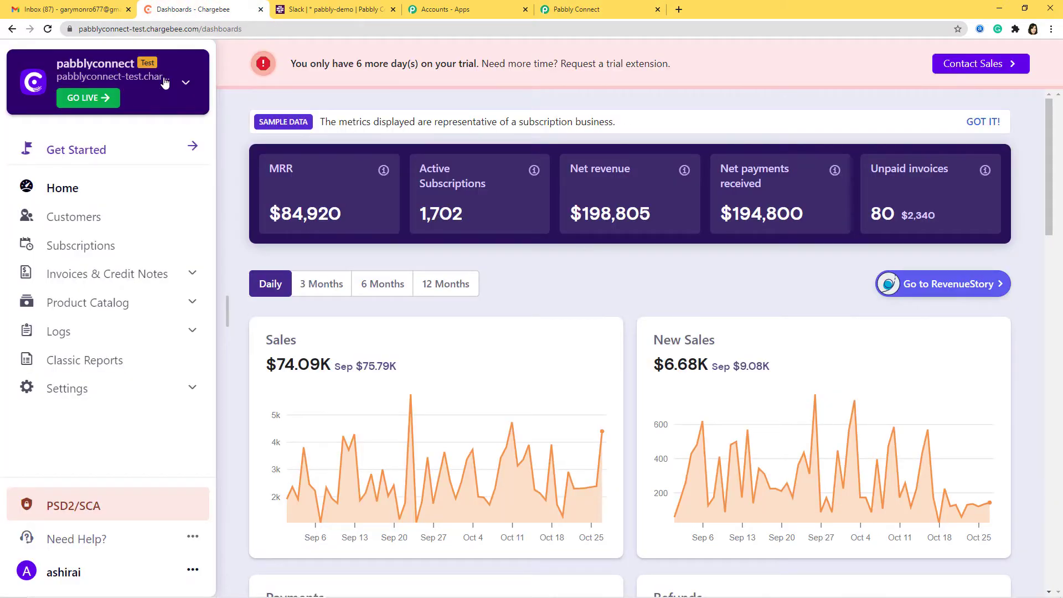
pyautogui.click(81, 390)
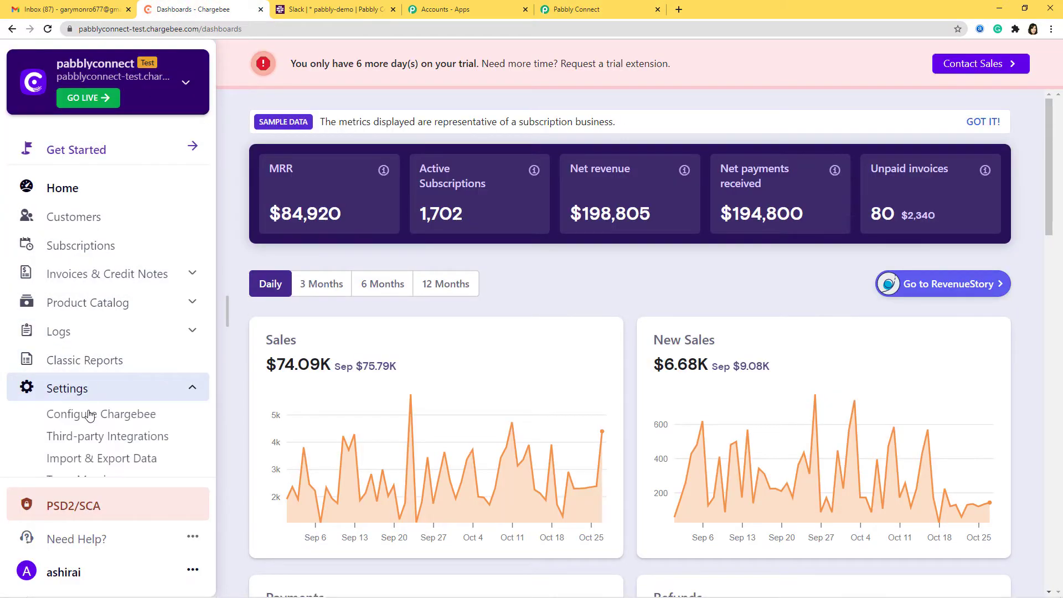
pyautogui.click(112, 422)
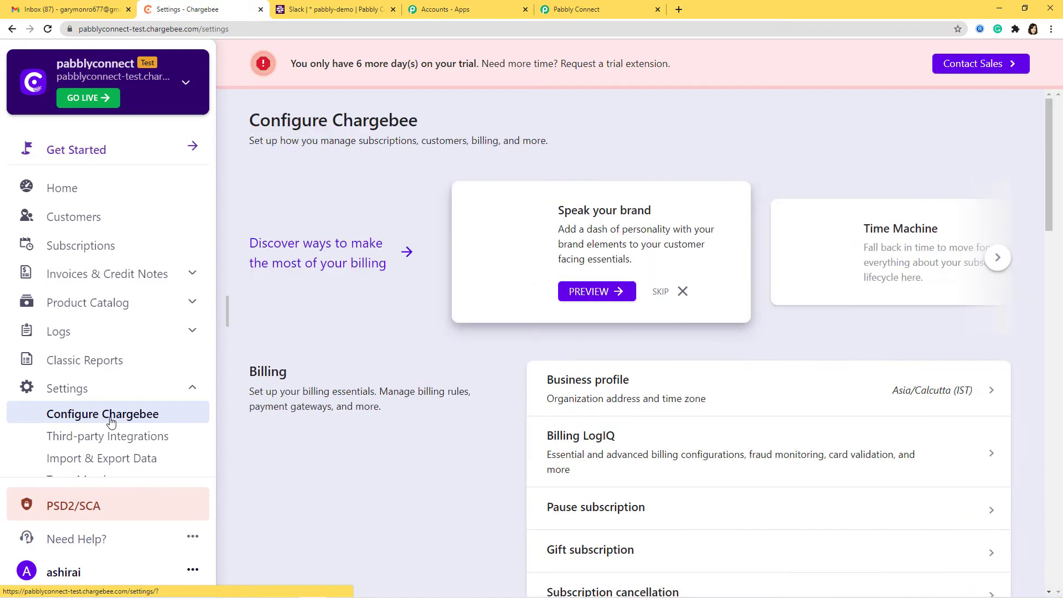
pyautogui.scroll(-20, 711, 307)
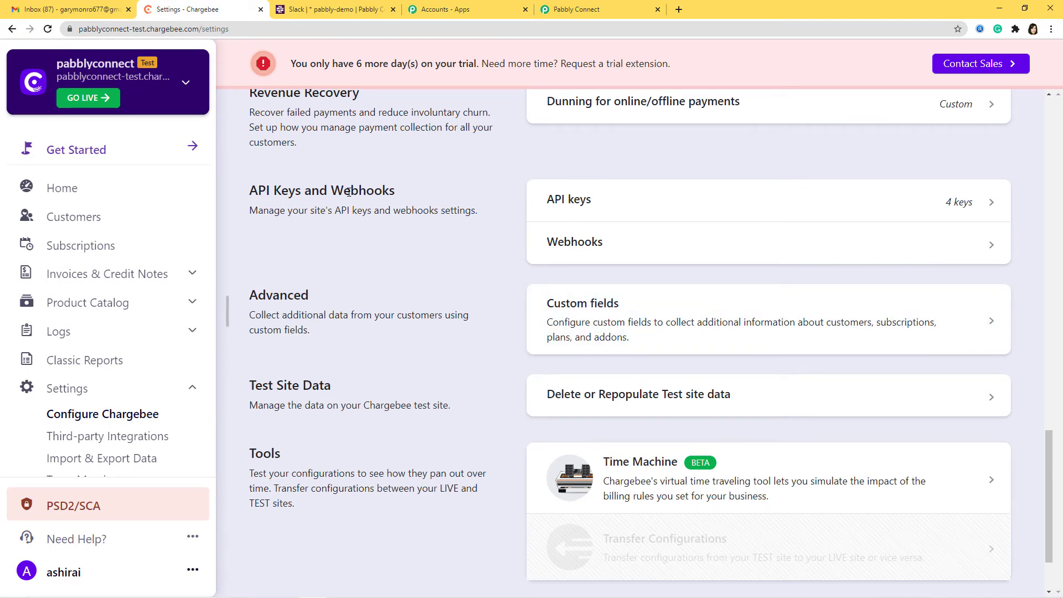
pyautogui.click(625, 200)
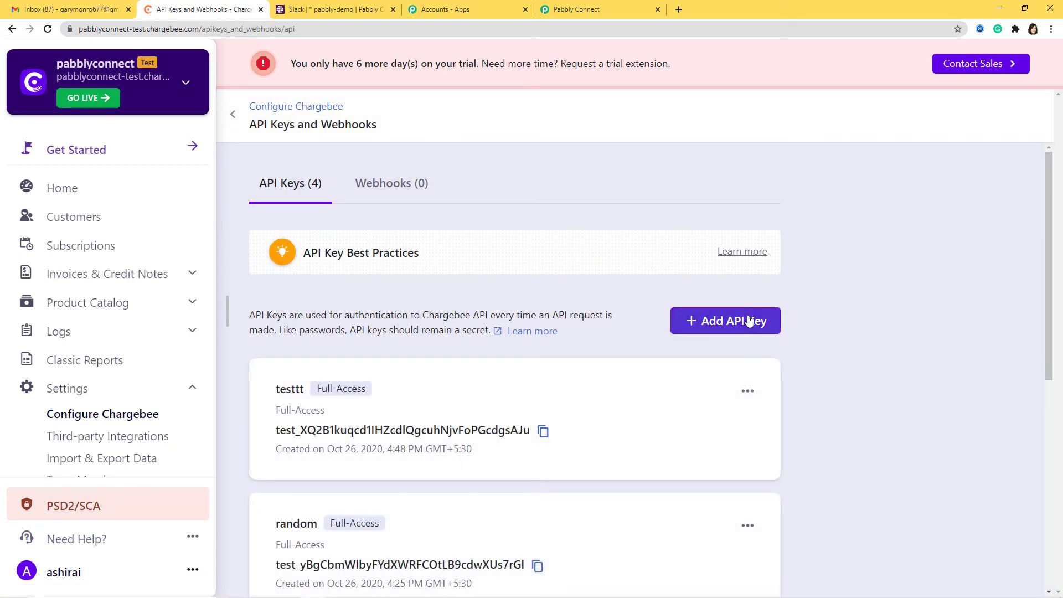
# Create a Full-Access API key named 'Chargebee to Slack' and copy it
pyautogui.click(749, 321)
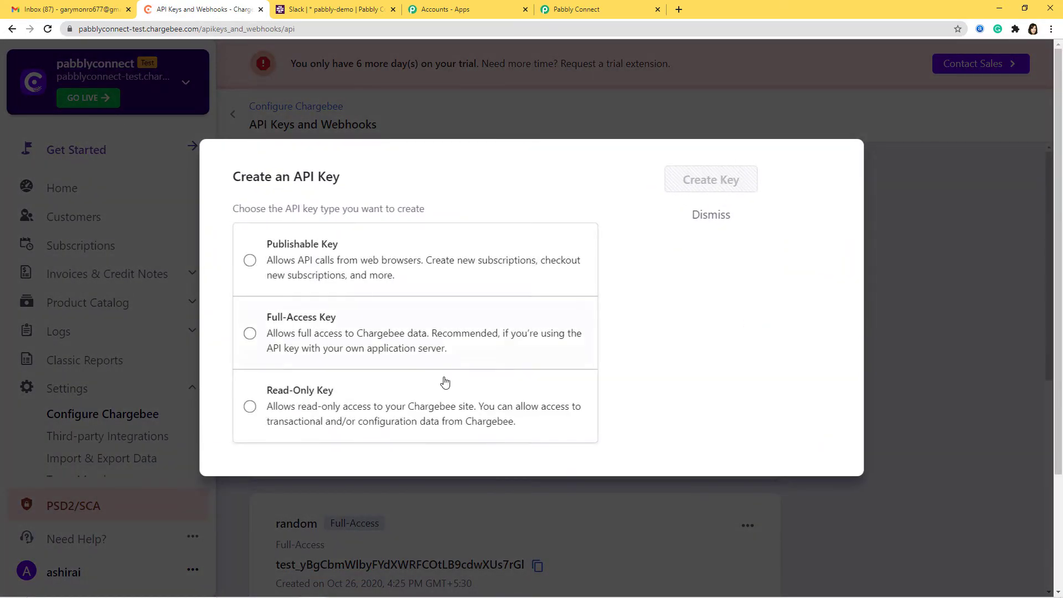
pyautogui.click(263, 337)
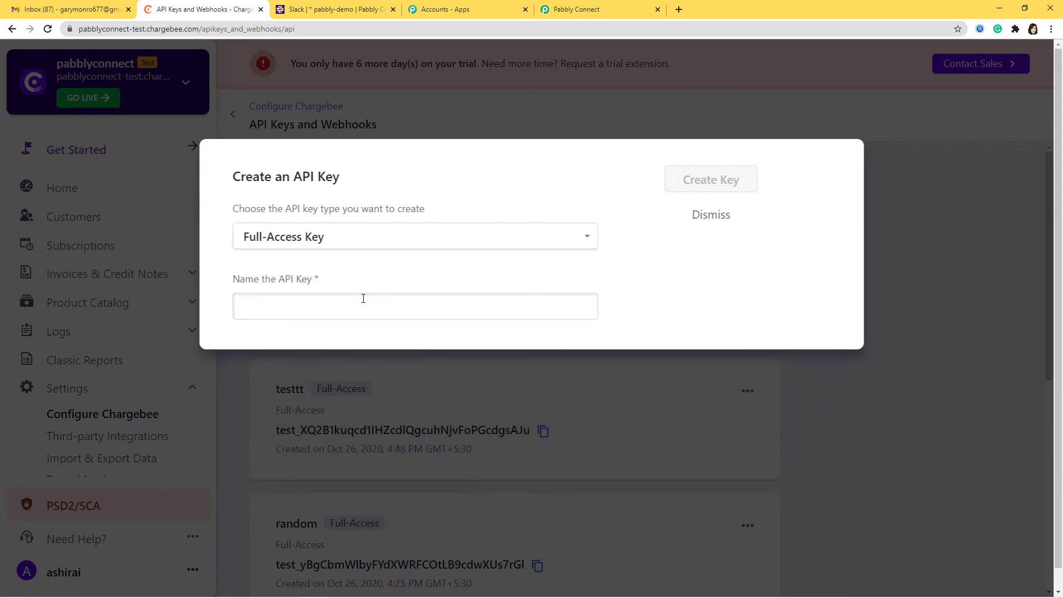
pyautogui.click(363, 299)
pyautogui.write('Ch')
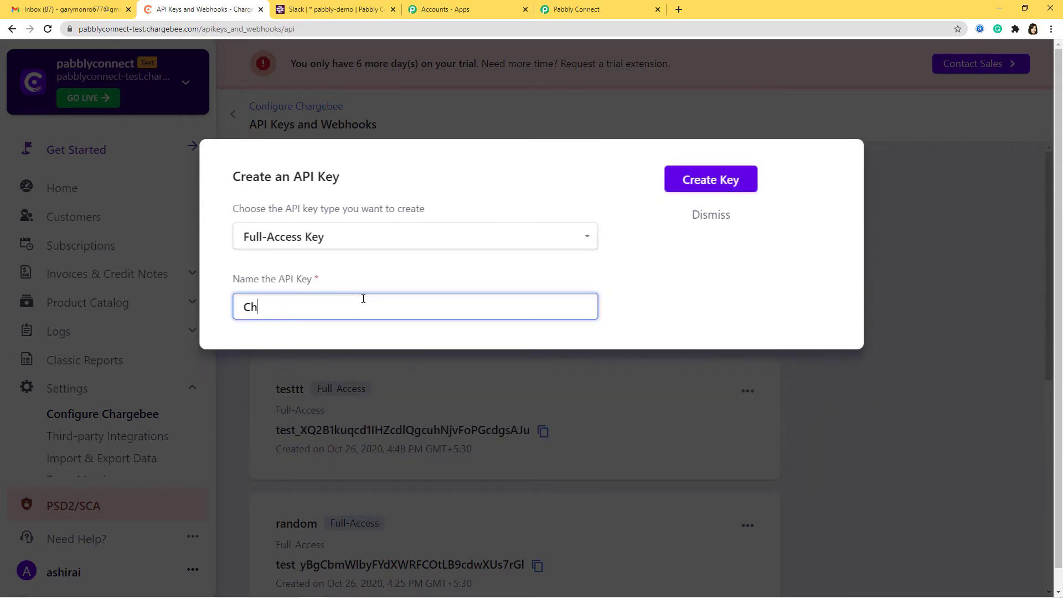
pyautogui.write('argebee to Slack')
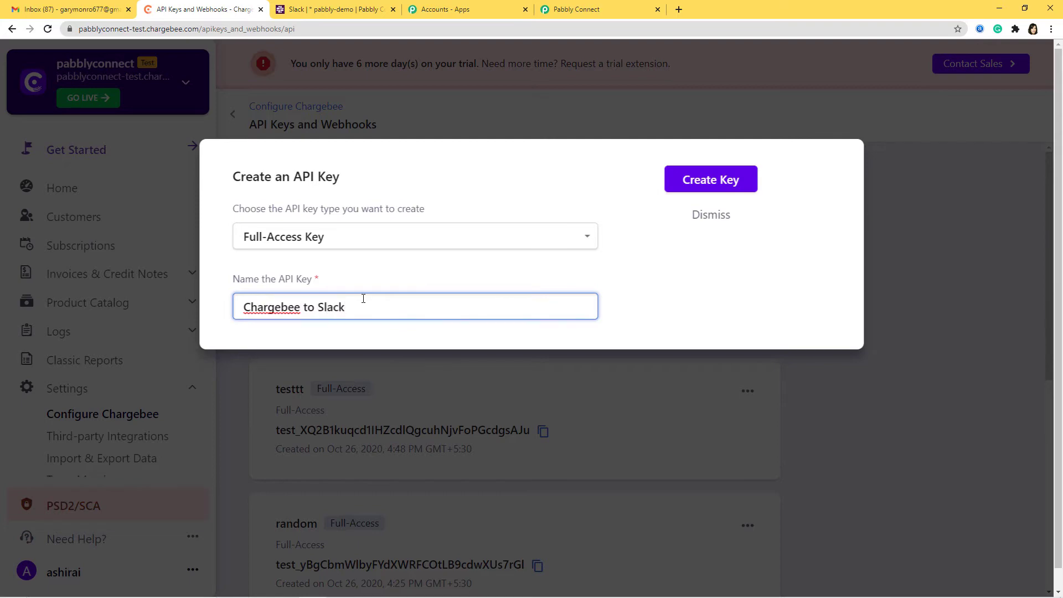
pyautogui.click(695, 185)
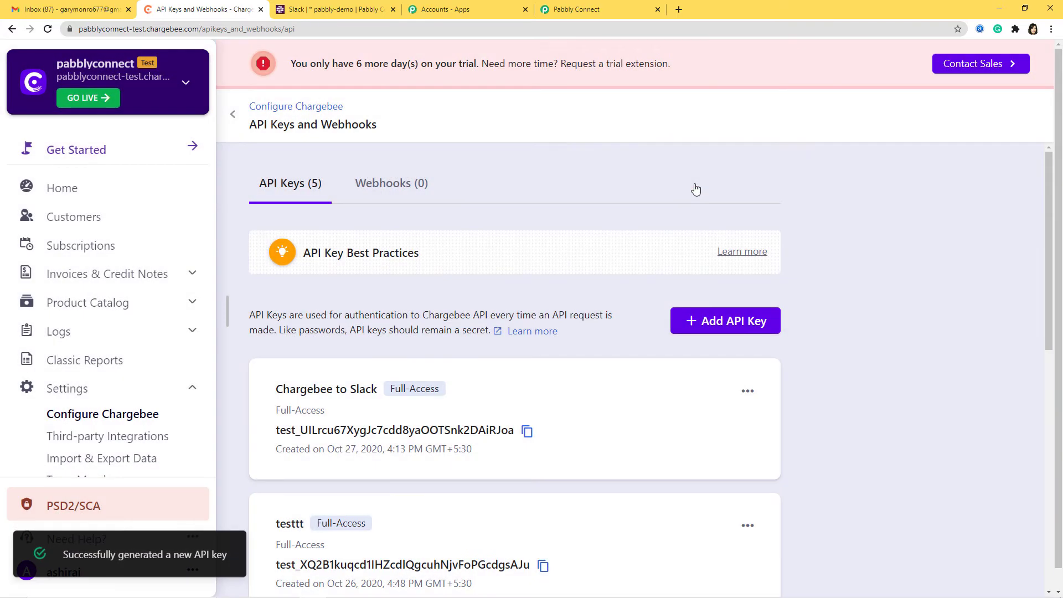
pyautogui.click(526, 432)
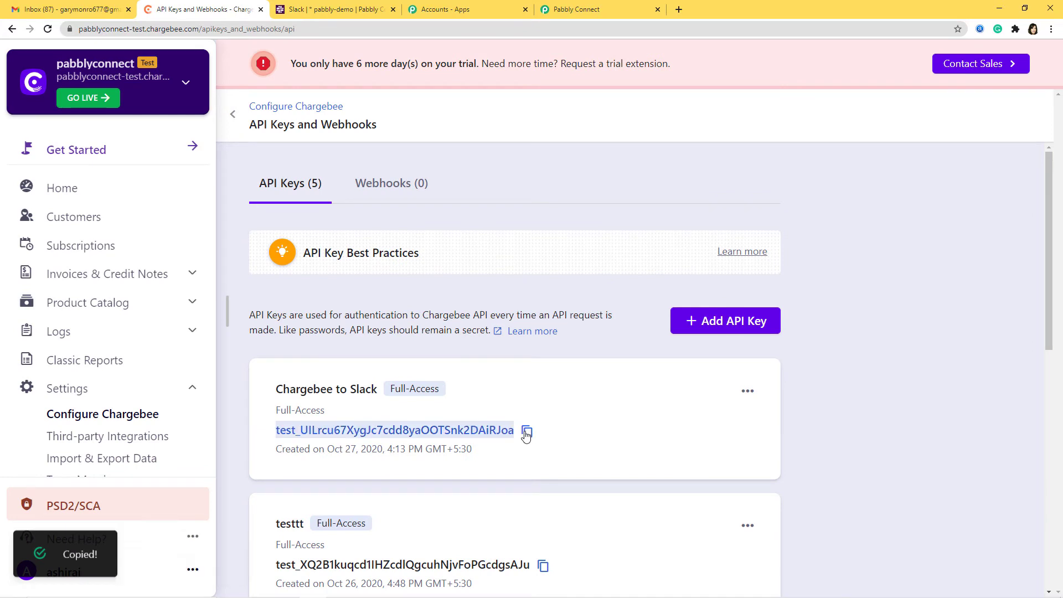
pyautogui.click(600, 11)
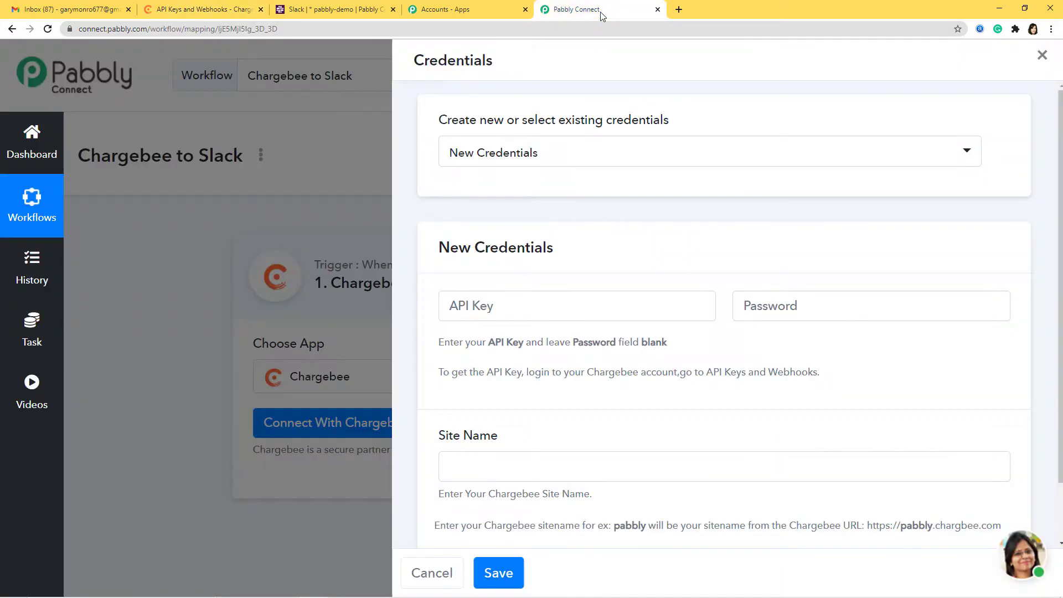
# Paste the copied Chargebee API key into the credentials form
pyautogui.click(547, 305)
pyautogui.hotkey('ctrl', 'v')
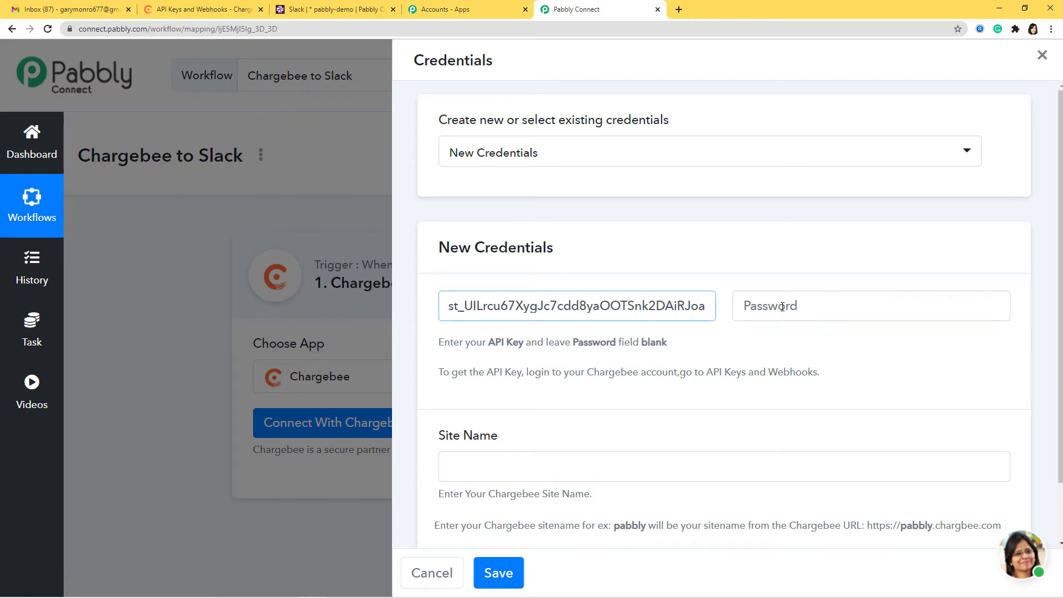
pyautogui.scroll(-1, 783, 358)
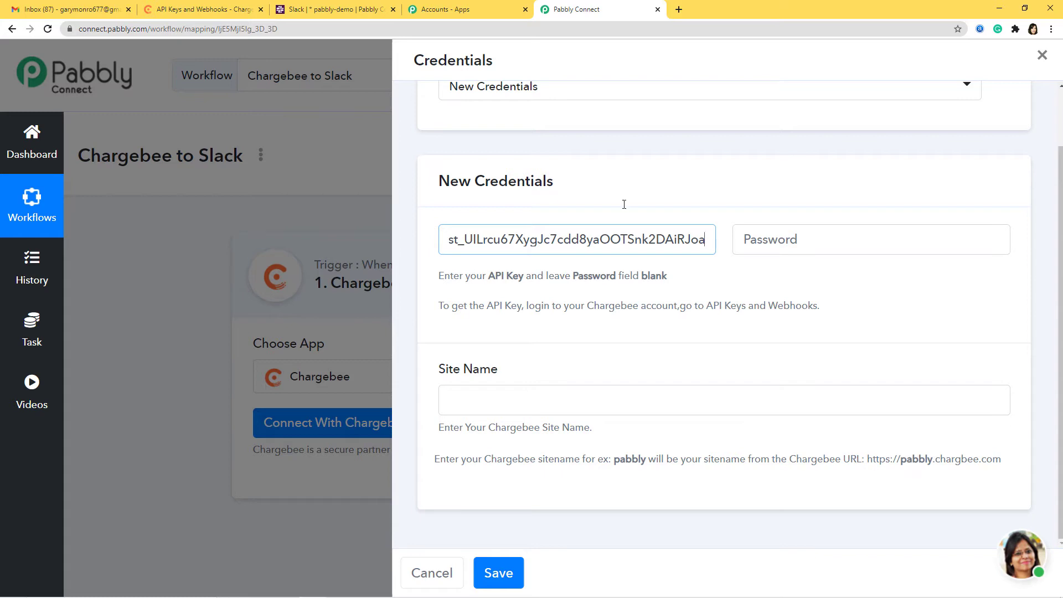
# Copy the site name pabblyconnect-test from Chargebee's address, paste it as Site Name, and save
pyautogui.click(224, 9)
pyautogui.click(109, 28)
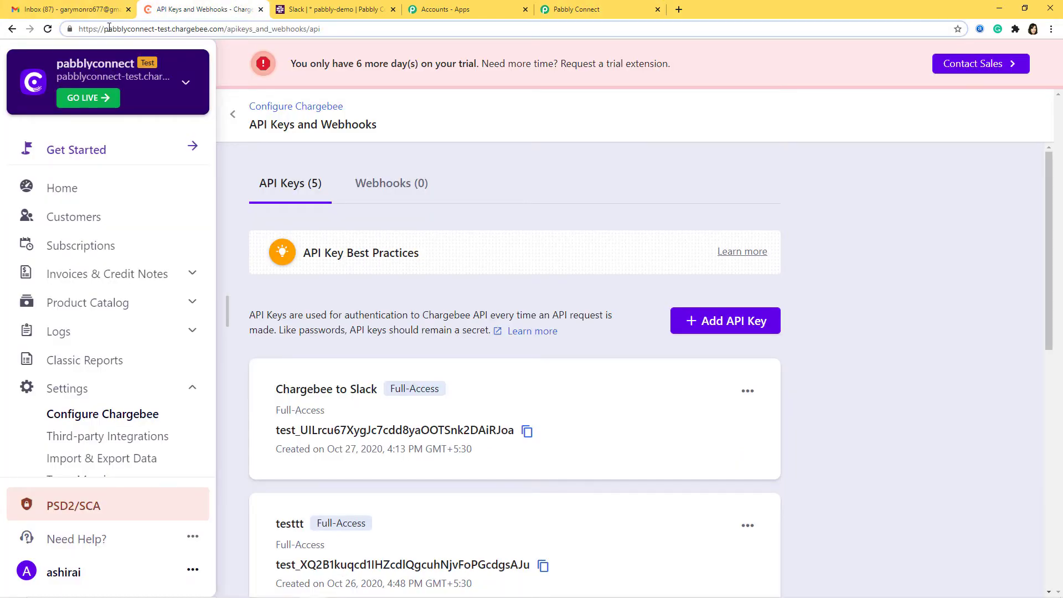
pyautogui.moveTo(106, 31); pyautogui.dragTo(170, 34)
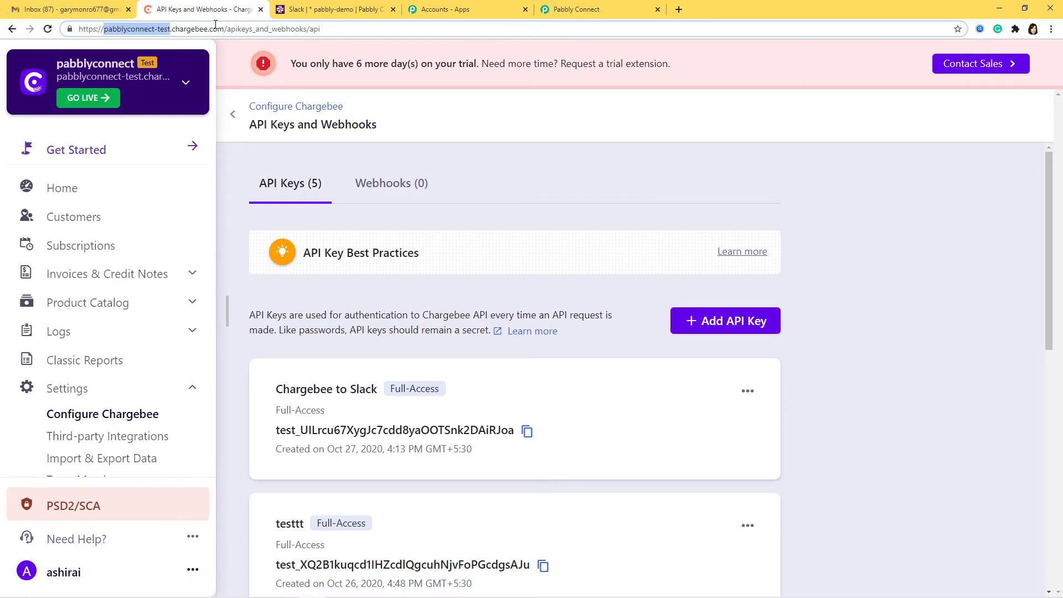
pyautogui.click(575, 9)
pyautogui.click(501, 388)
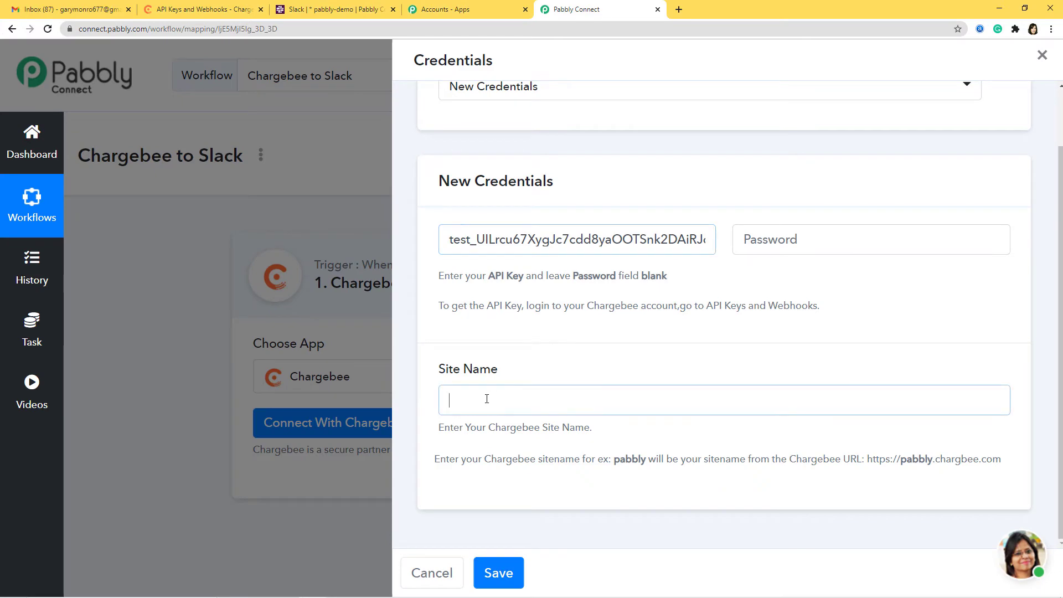
pyautogui.hotkey('ctrl', 'v')
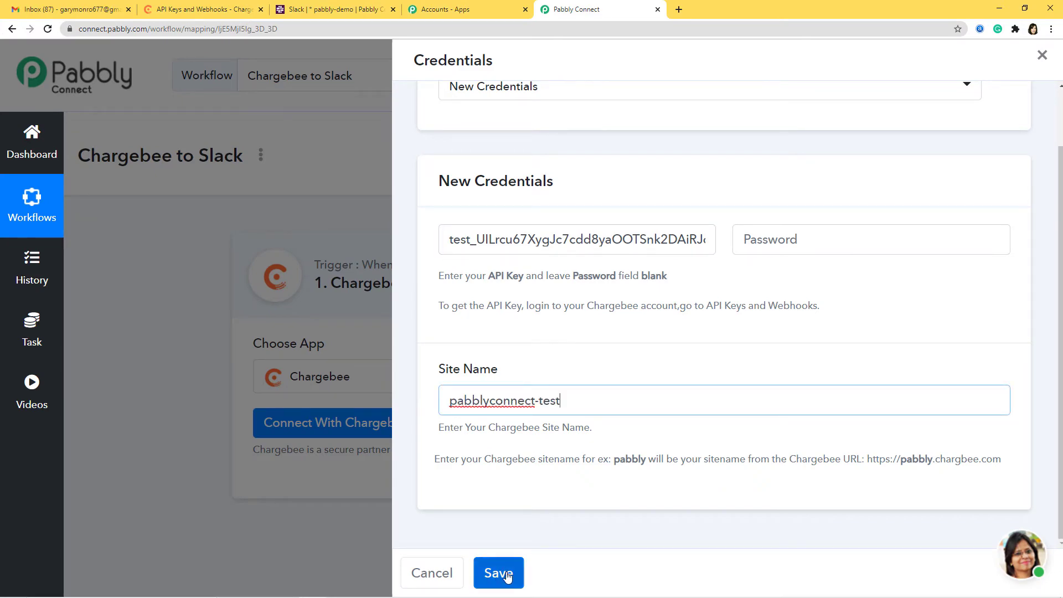
pyautogui.click(505, 576)
pyautogui.scroll(-4, 508, 577)
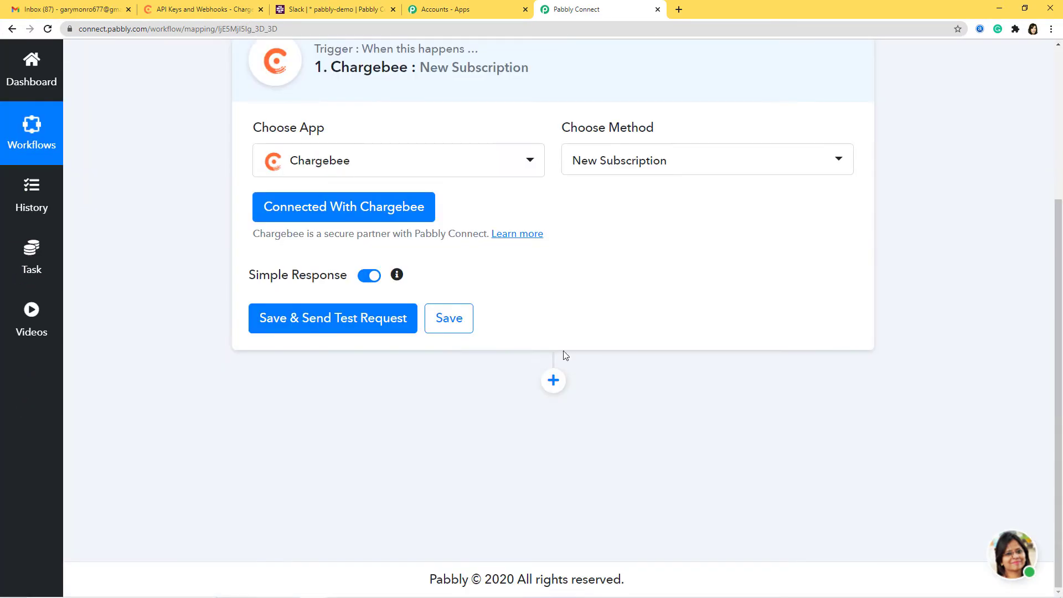
# Send the trigger's test request, then open Chargebee's Subscriptions page
pyautogui.click(339, 319)
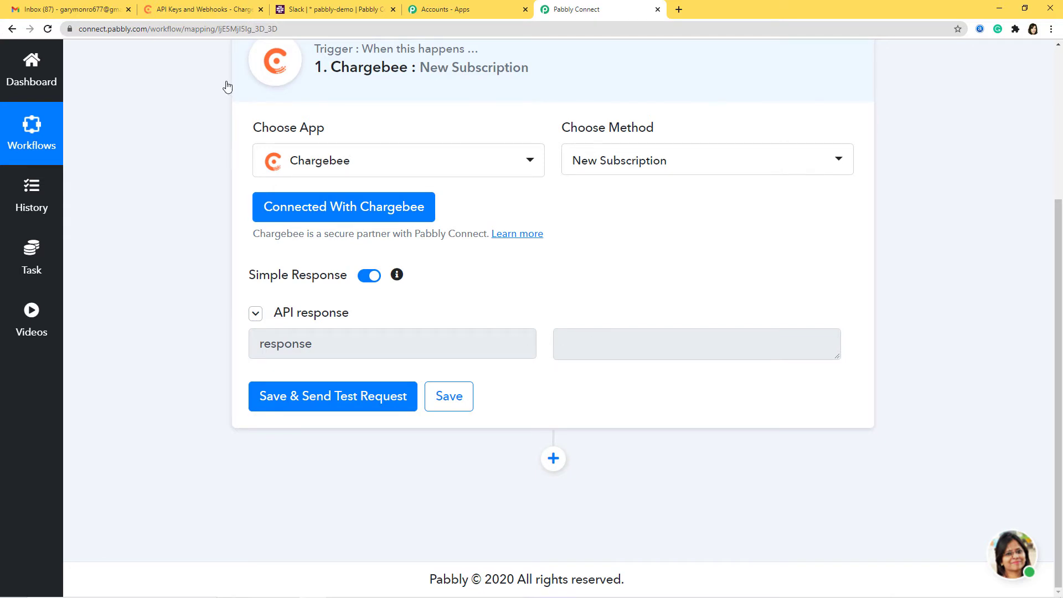
pyautogui.click(195, 10)
pyautogui.click(101, 244)
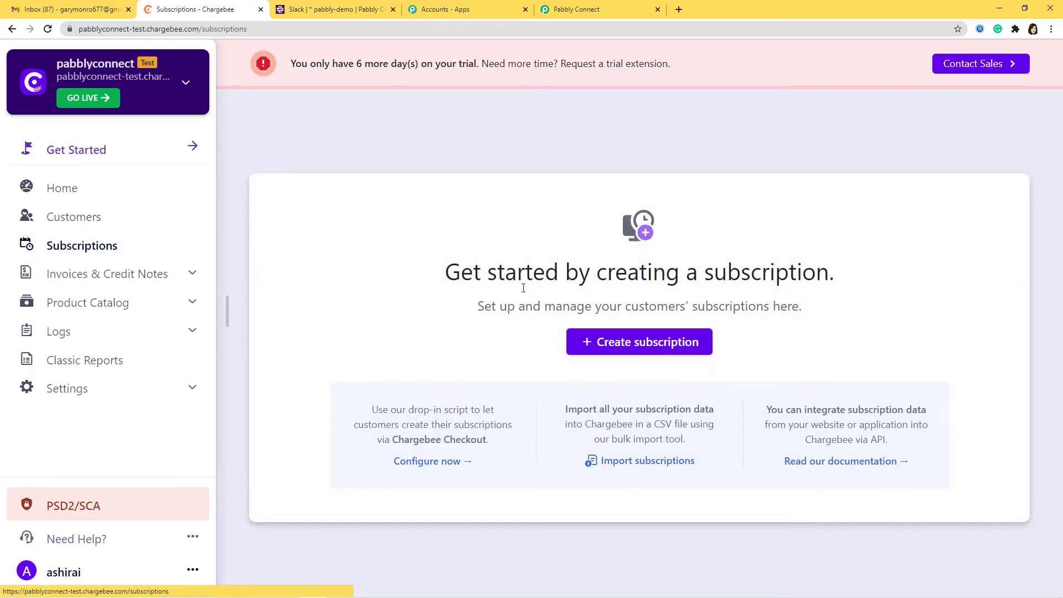
# Start a new subscription and enter the customer's first name and e-mail
pyautogui.click(612, 340)
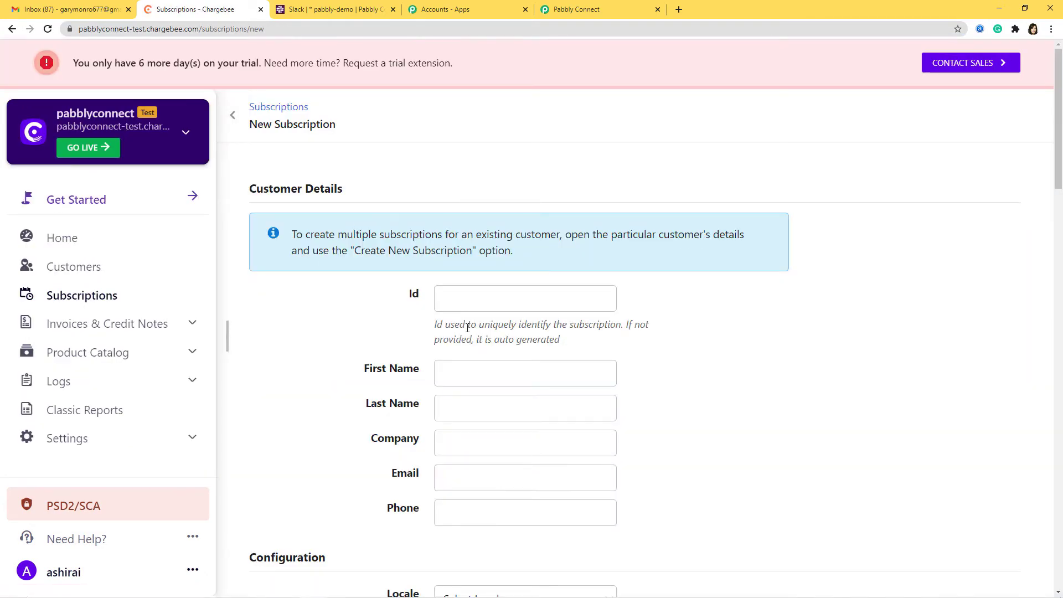
pyautogui.click(471, 370)
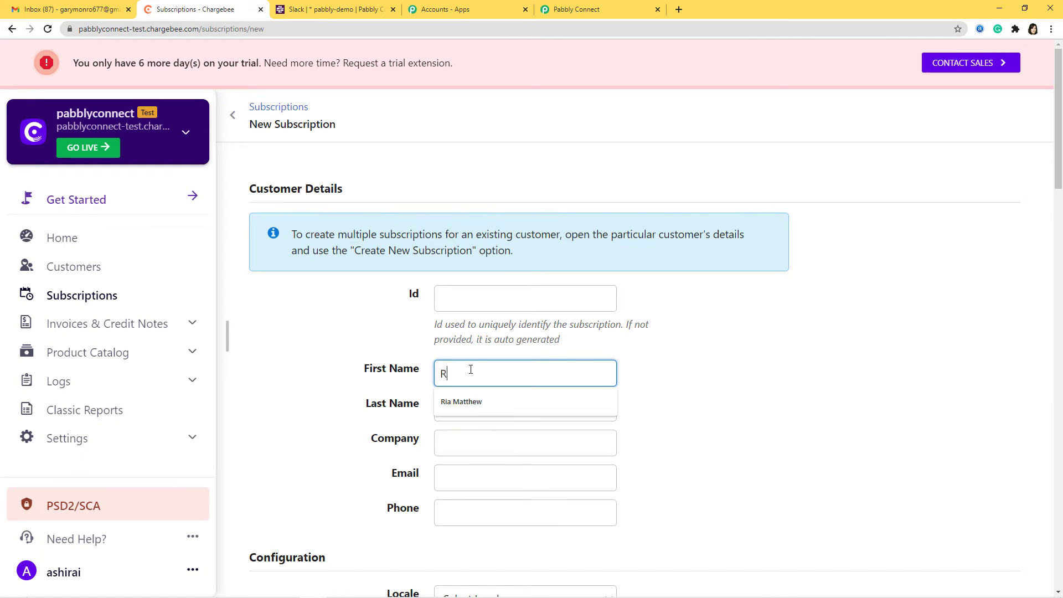
pyautogui.click(508, 477)
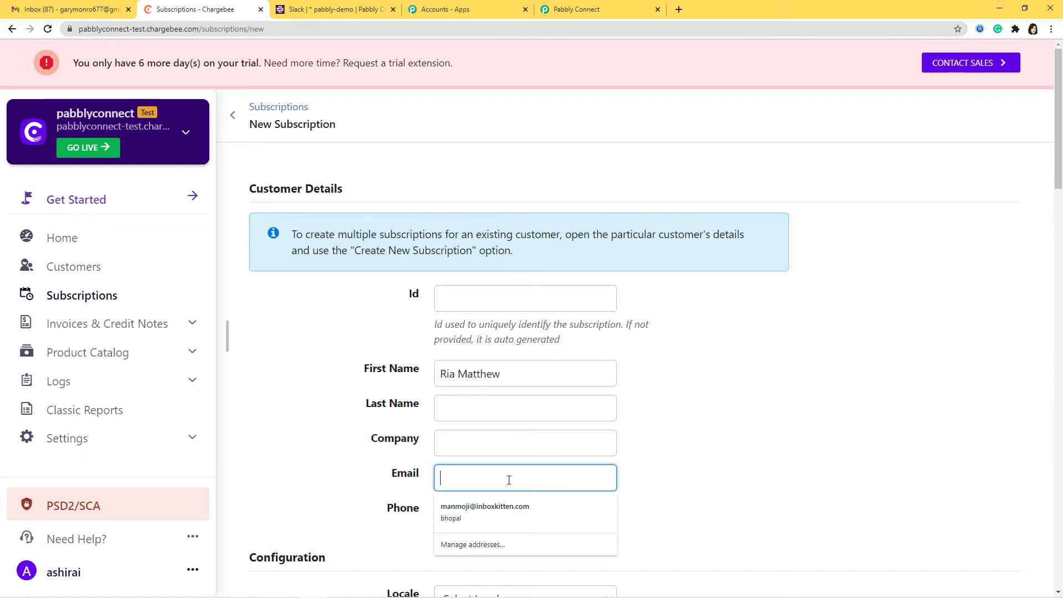
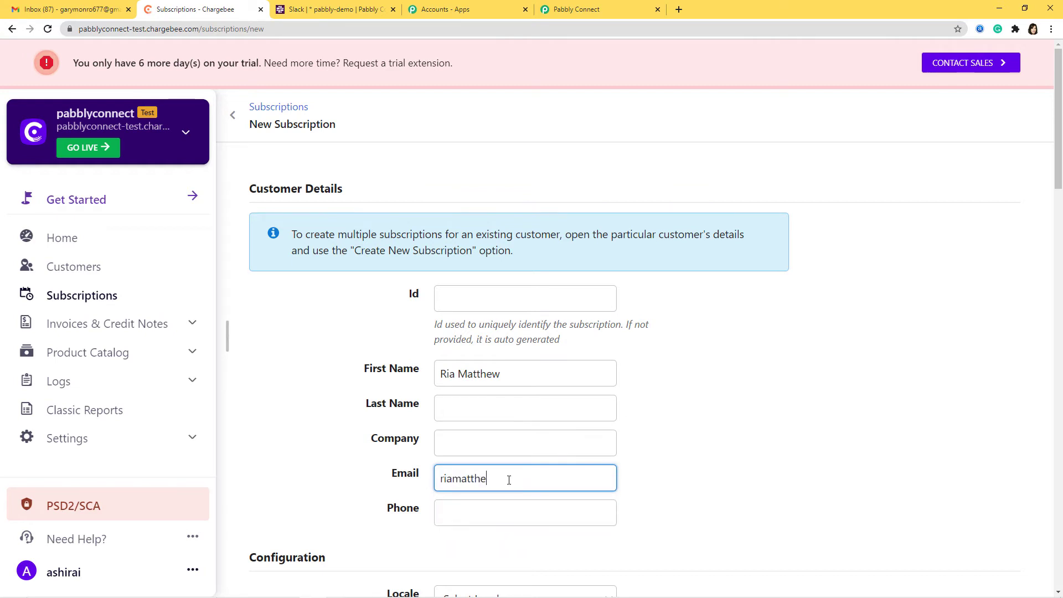
# Choose the Grow plan, then create and confirm the subscription
pyautogui.scroll(-3, 758, 464)
pyautogui.scroll(-3, 629, 420)
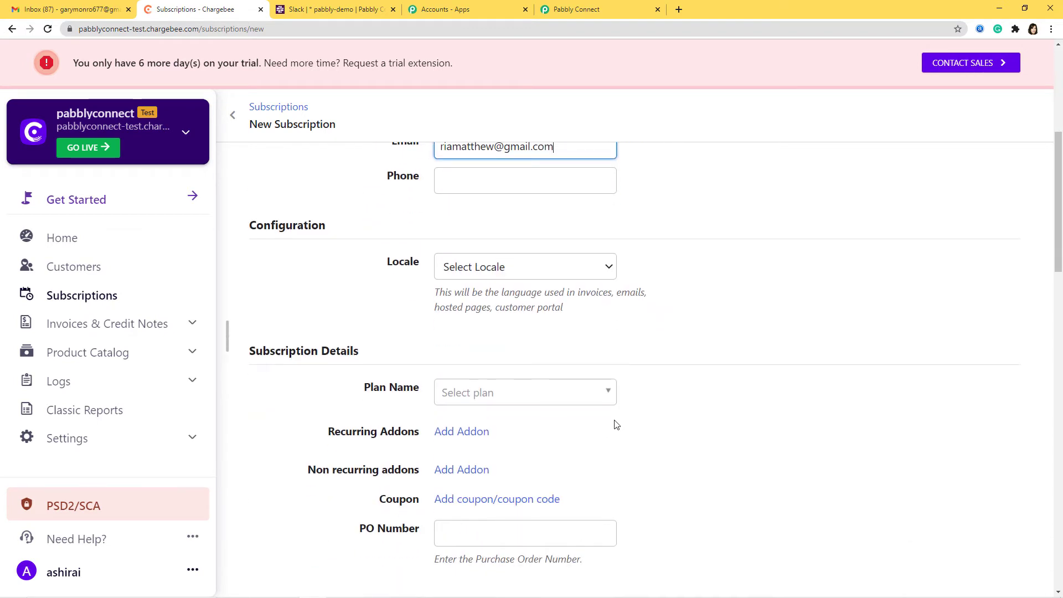
pyautogui.click(493, 396)
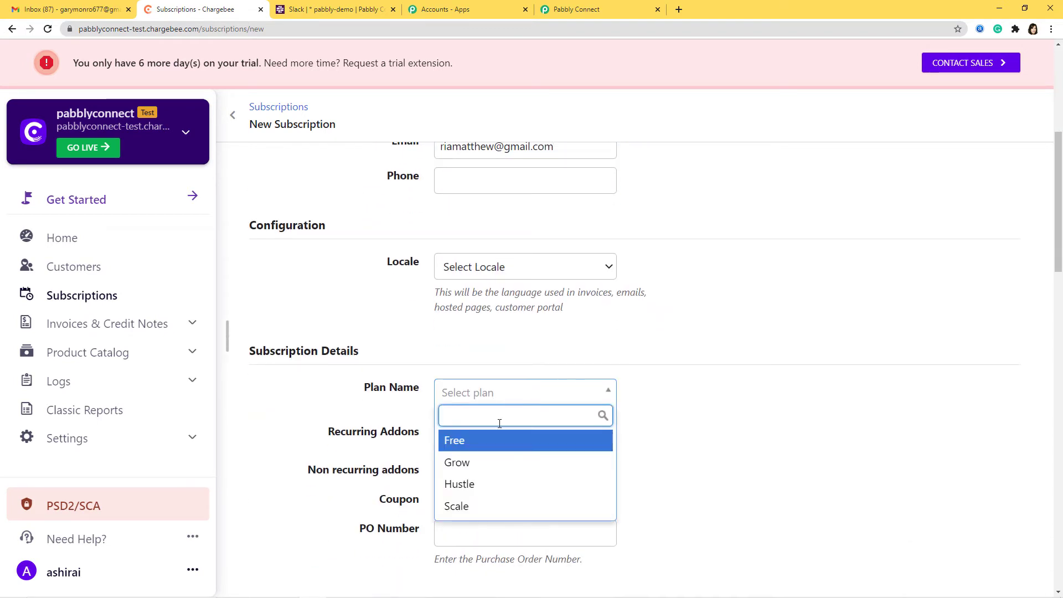
pyautogui.click(493, 463)
pyautogui.scroll(-4, 656, 467)
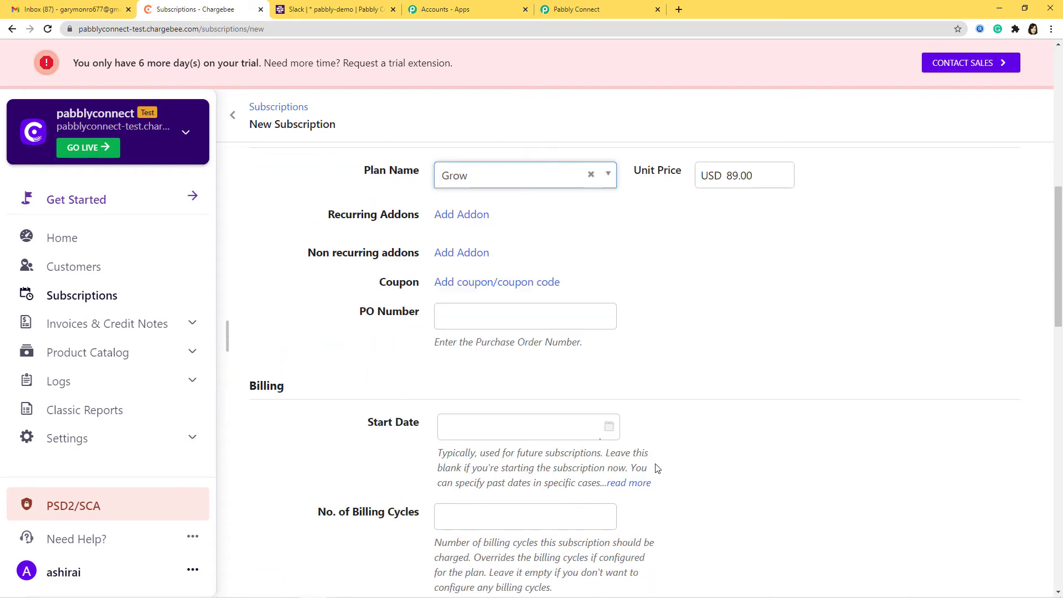
pyautogui.scroll(-13, 656, 468)
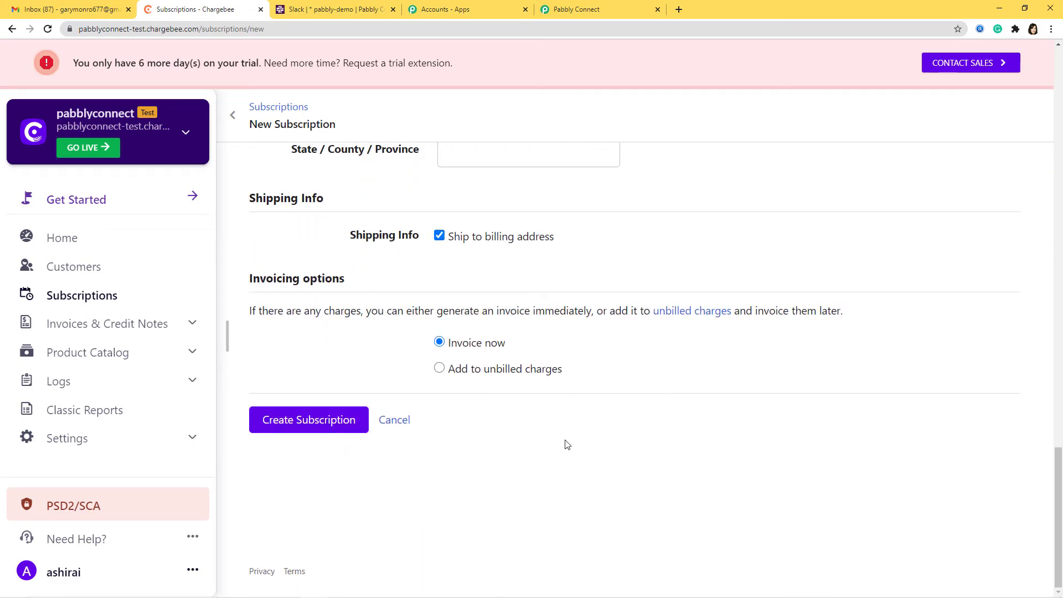
pyautogui.click(271, 422)
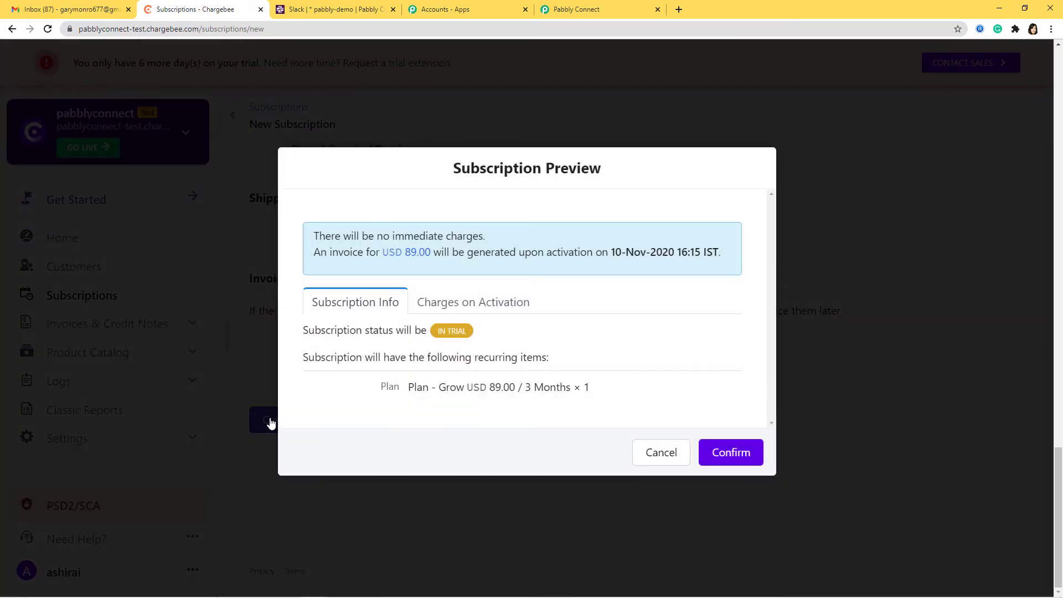
pyautogui.click(729, 453)
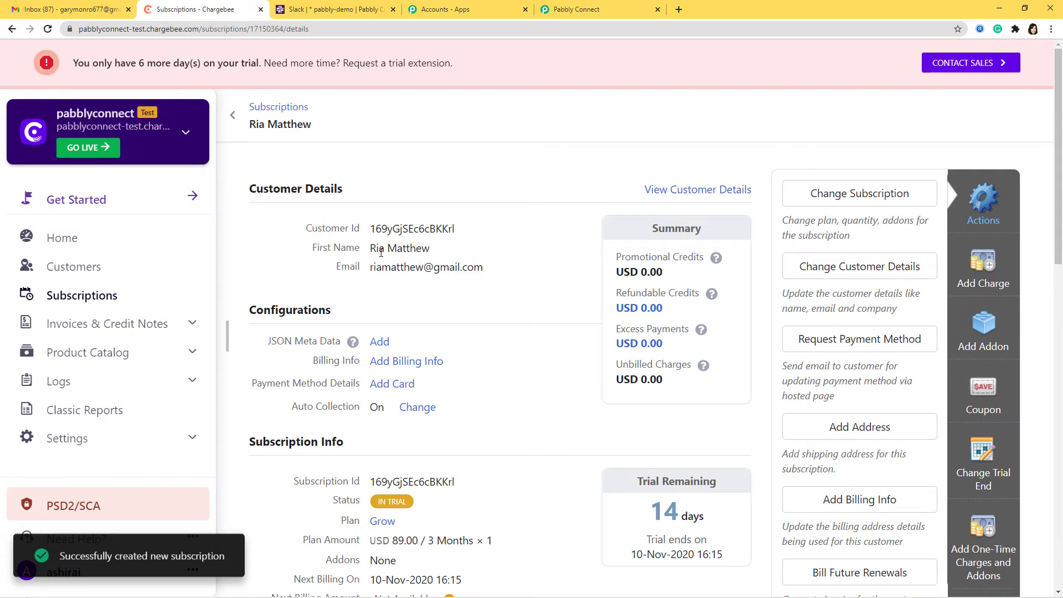
# Fetch the Grow subscription's customer data as the trigger's test response, then add an action step
pyautogui.click(590, 11)
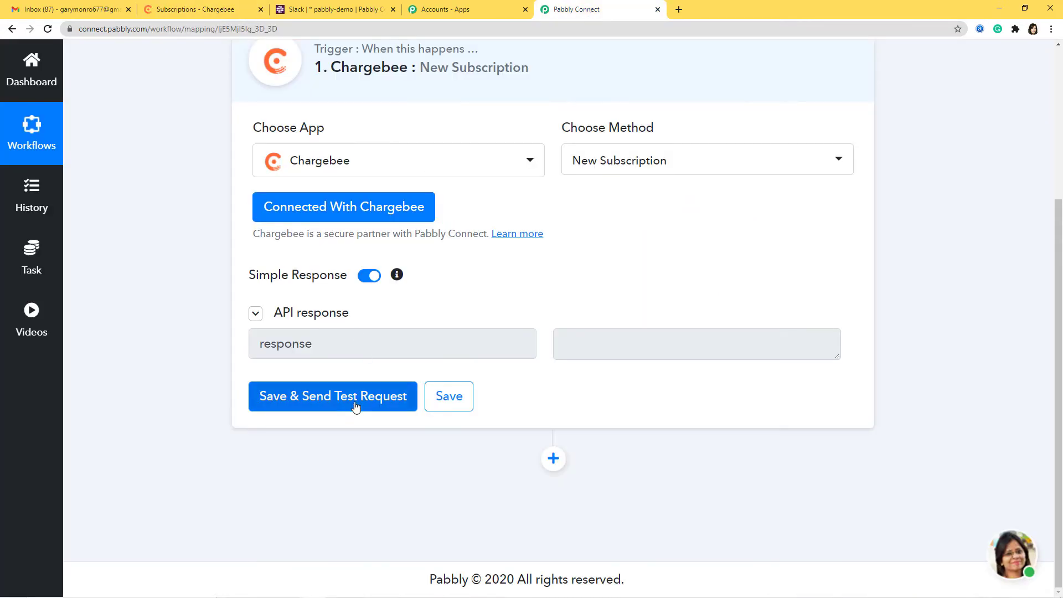
pyautogui.click(357, 402)
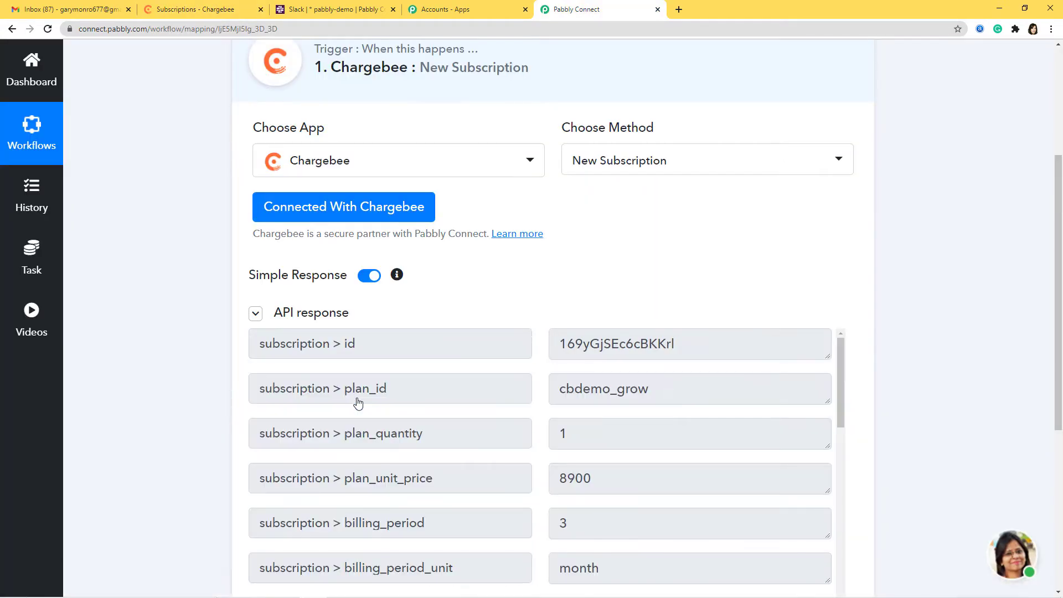
pyautogui.scroll(-11, 605, 524)
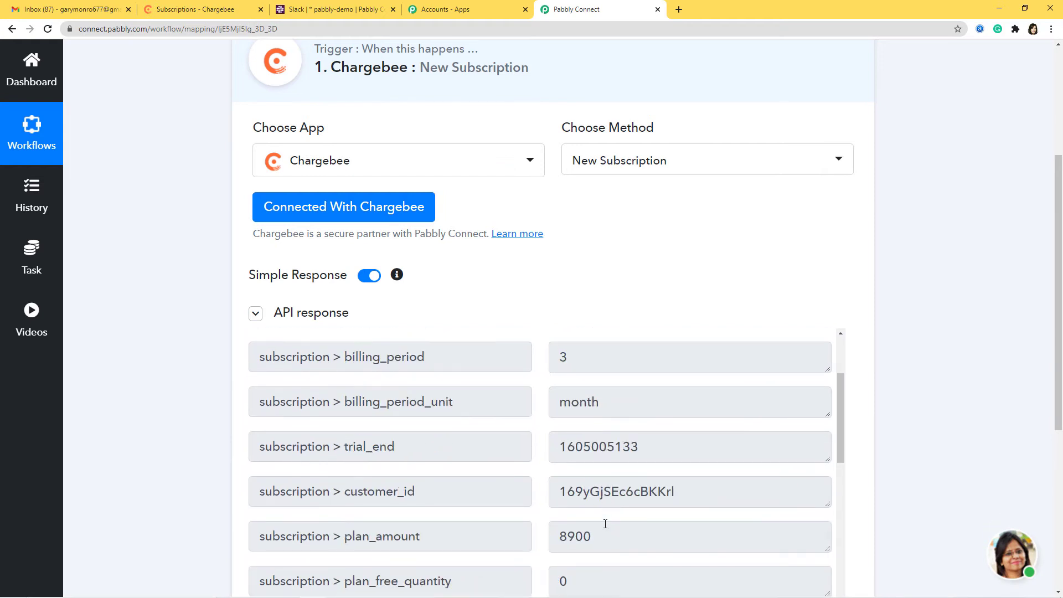
pyautogui.scroll(-6, 606, 524)
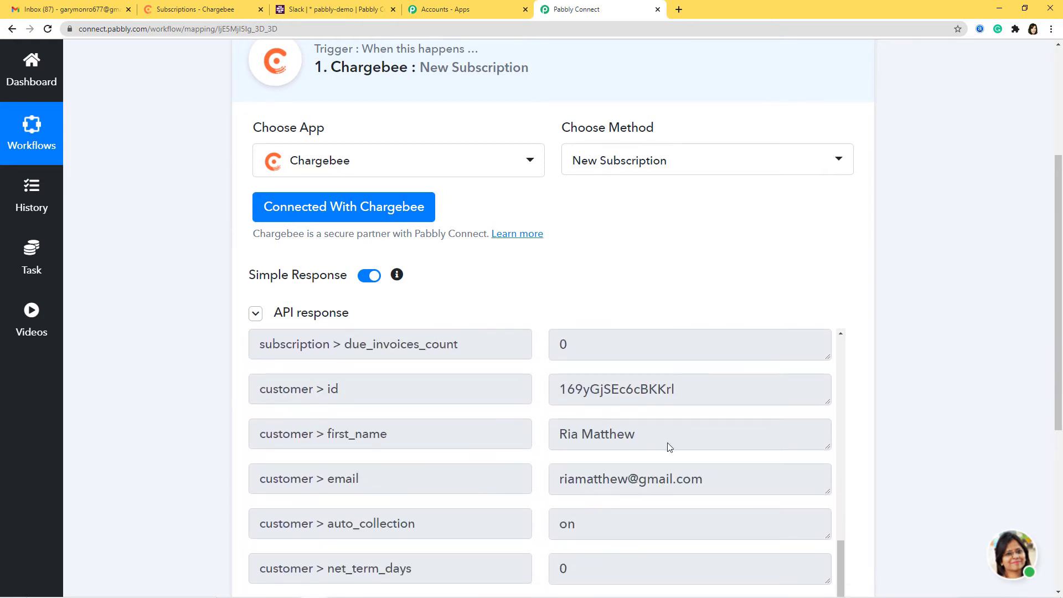
pyautogui.scroll(-5, 911, 382)
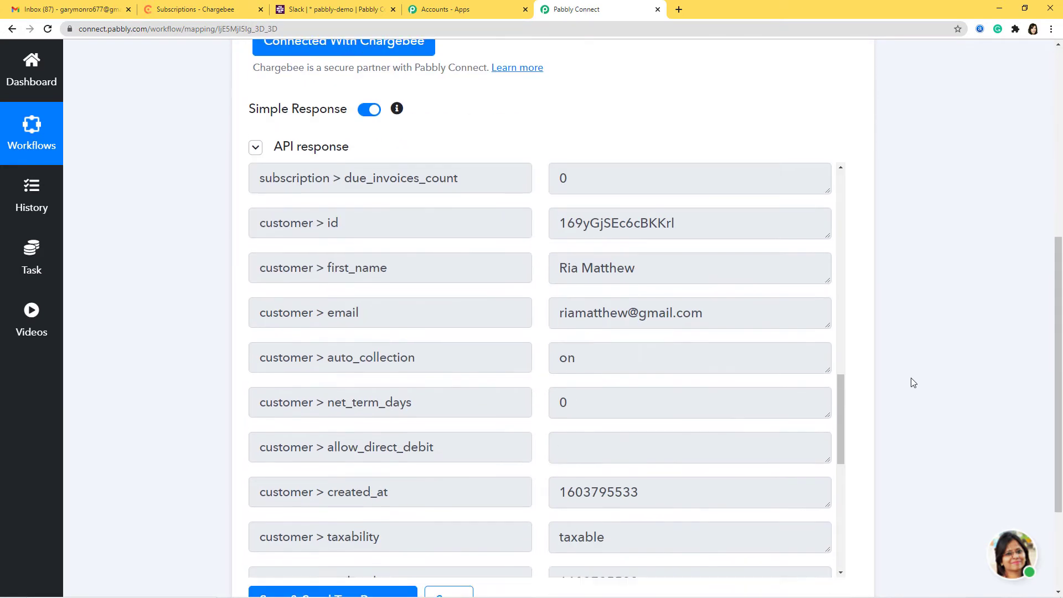
pyautogui.click(353, 447)
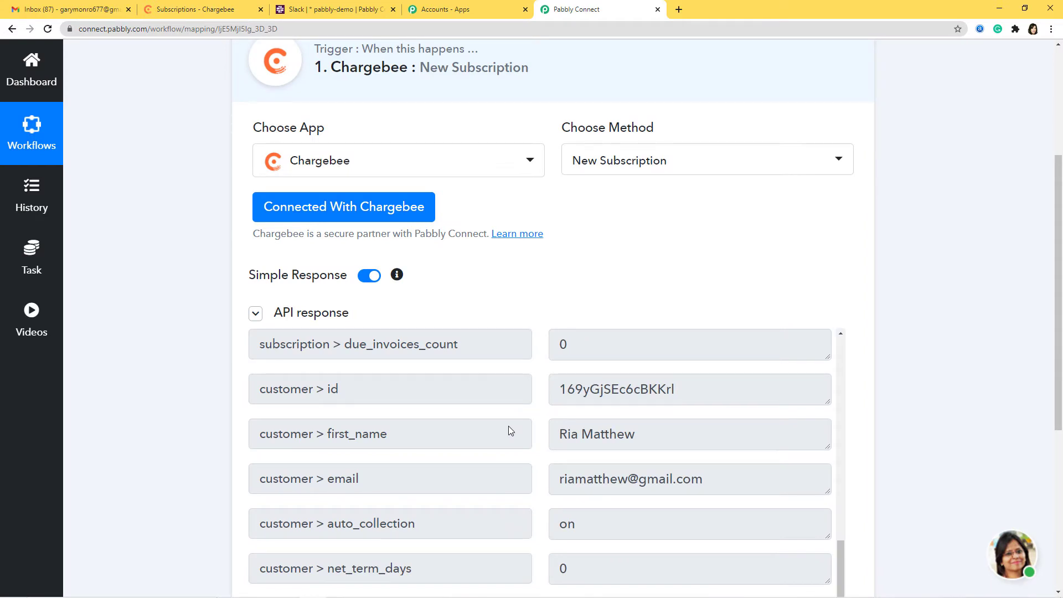
pyautogui.scroll(-5, 904, 418)
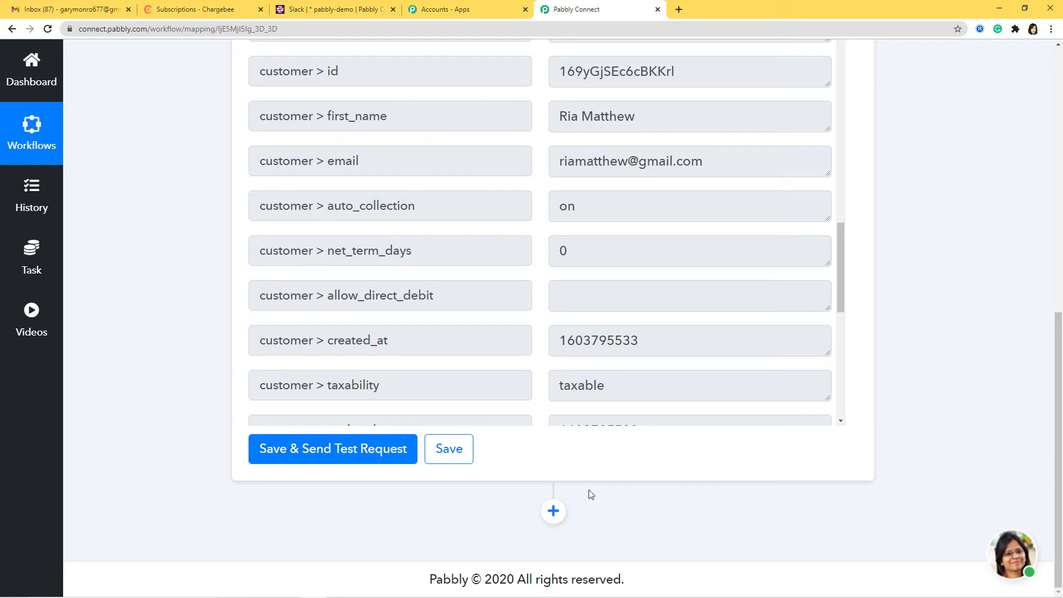
pyautogui.click(553, 514)
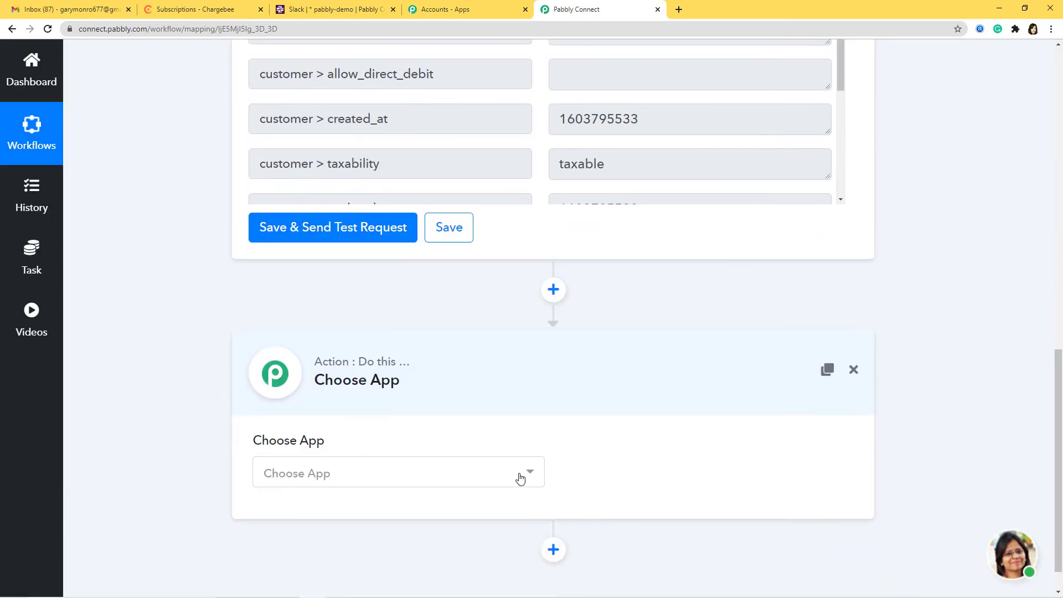
# Set the action to Slack's Send Channel Message (without Image) and begin connecting Slack
pyautogui.click(519, 477)
pyautogui.write('sl')
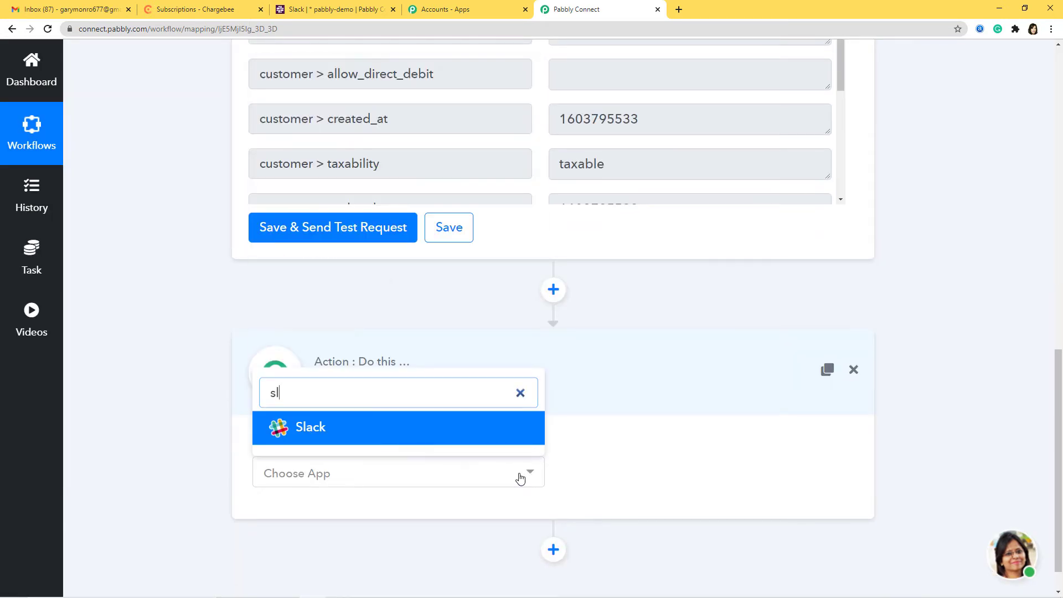
pyautogui.write('a')
pyautogui.click(439, 427)
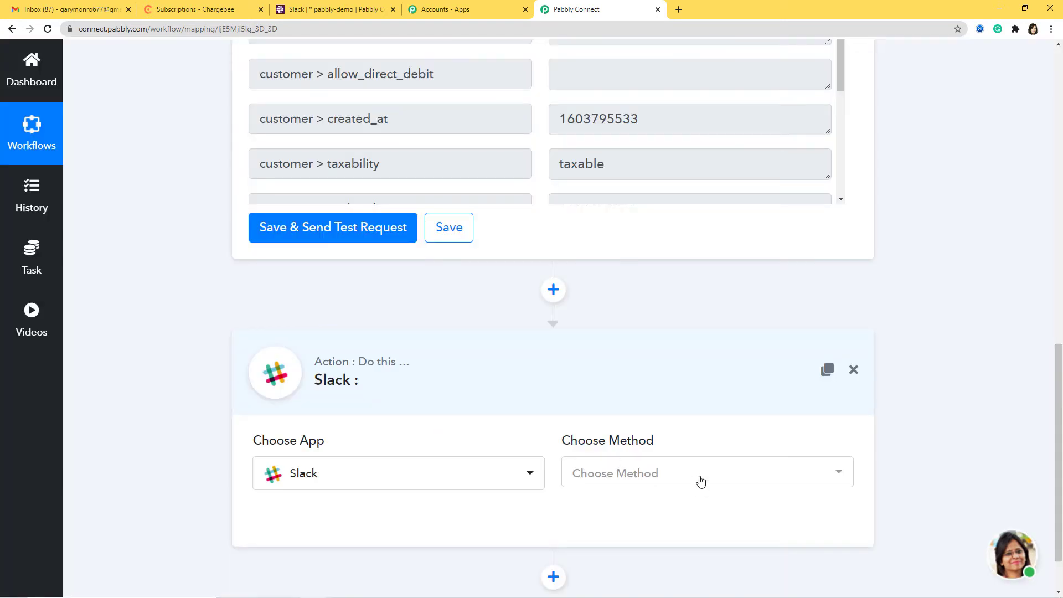
pyautogui.click(702, 477)
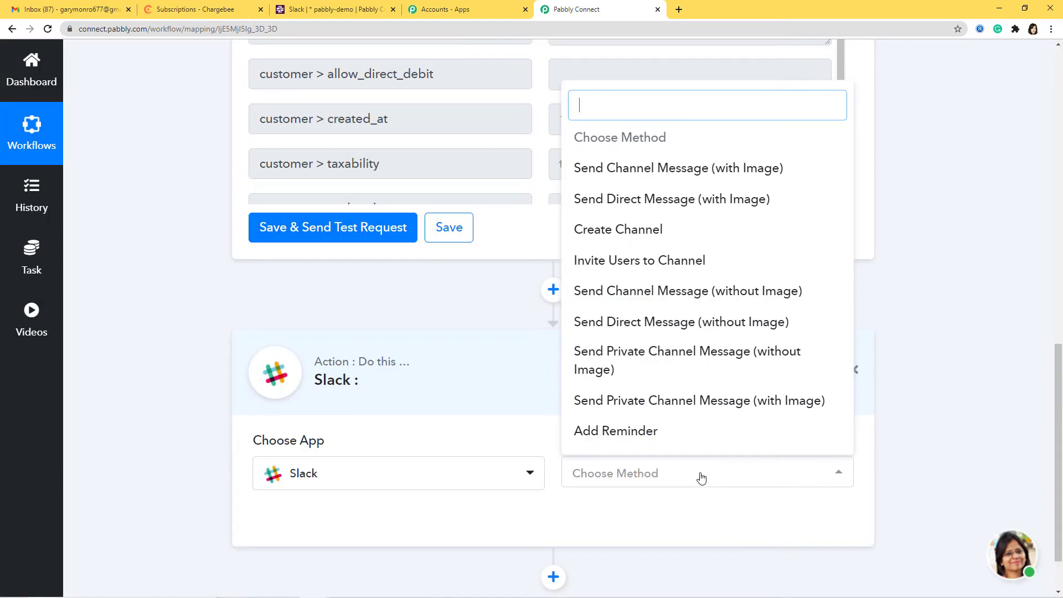
pyautogui.click(678, 300)
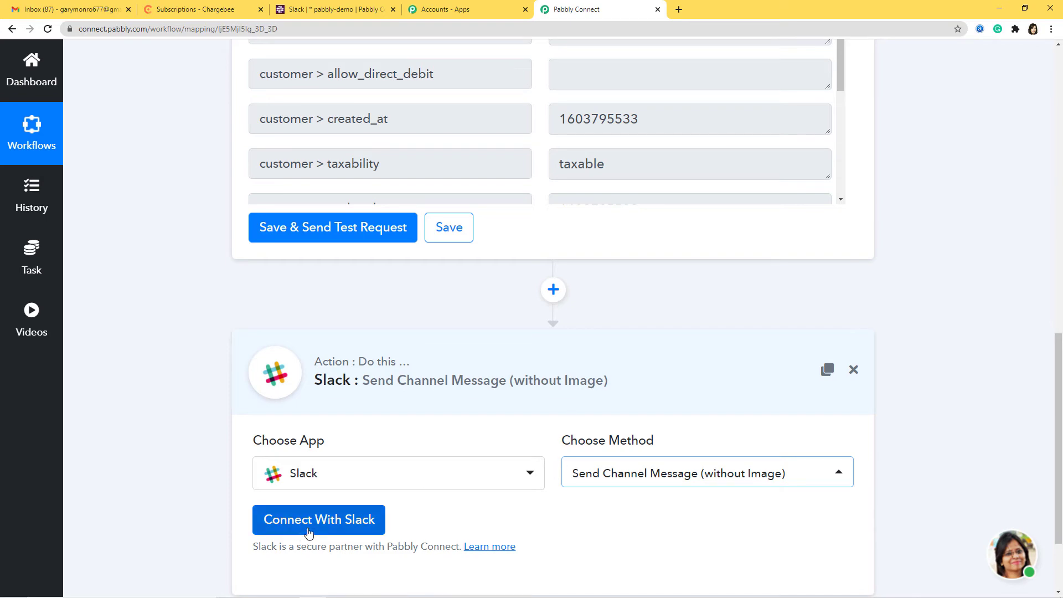
pyautogui.click(328, 522)
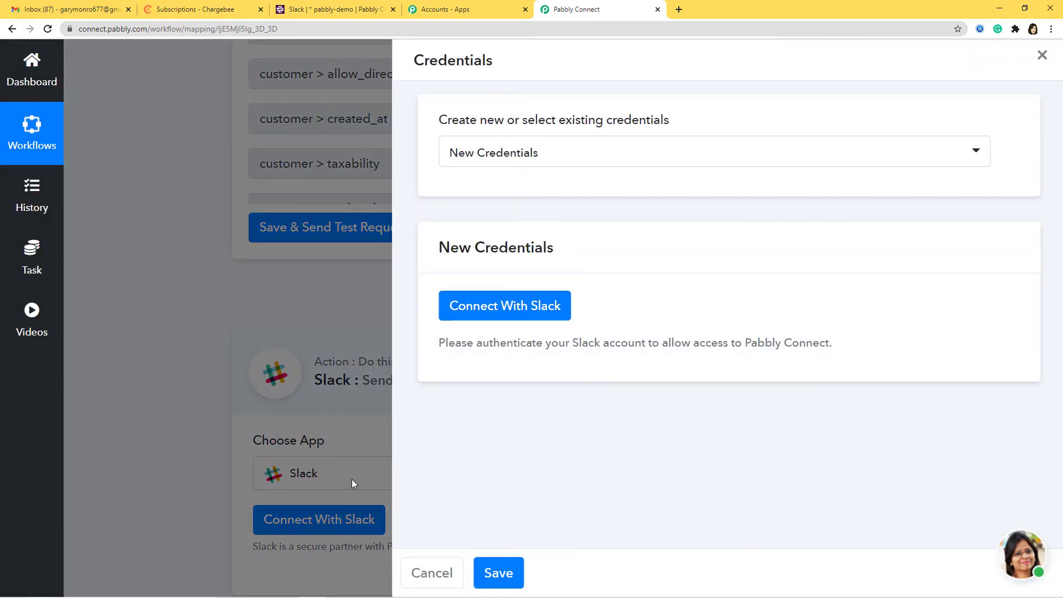
# Authorize the Slack workspace and reveal the Channel (general) and Plain Text message settings
pyautogui.click(518, 308)
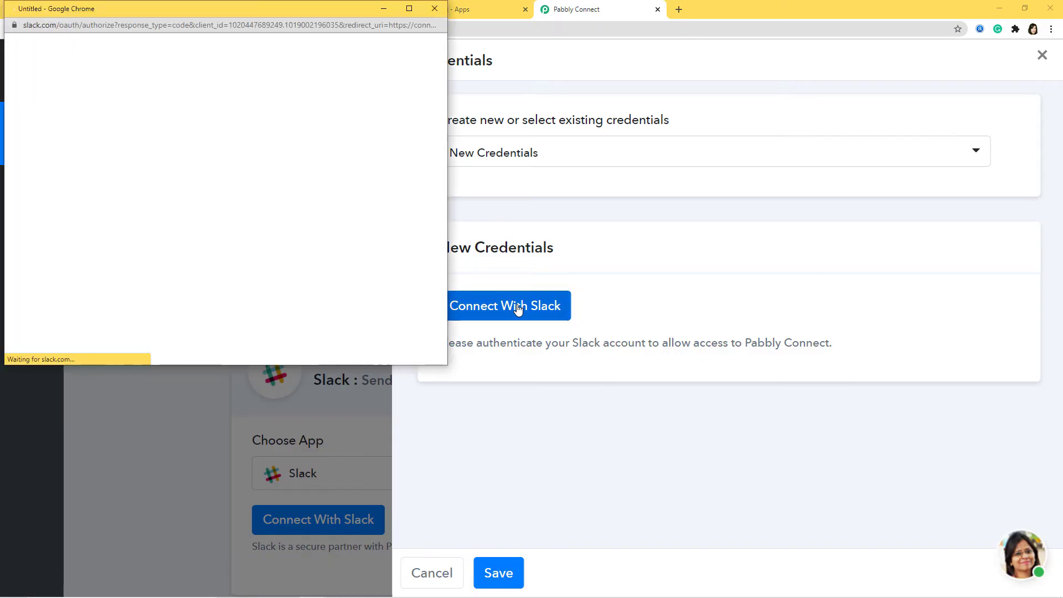
pyautogui.click(258, 246)
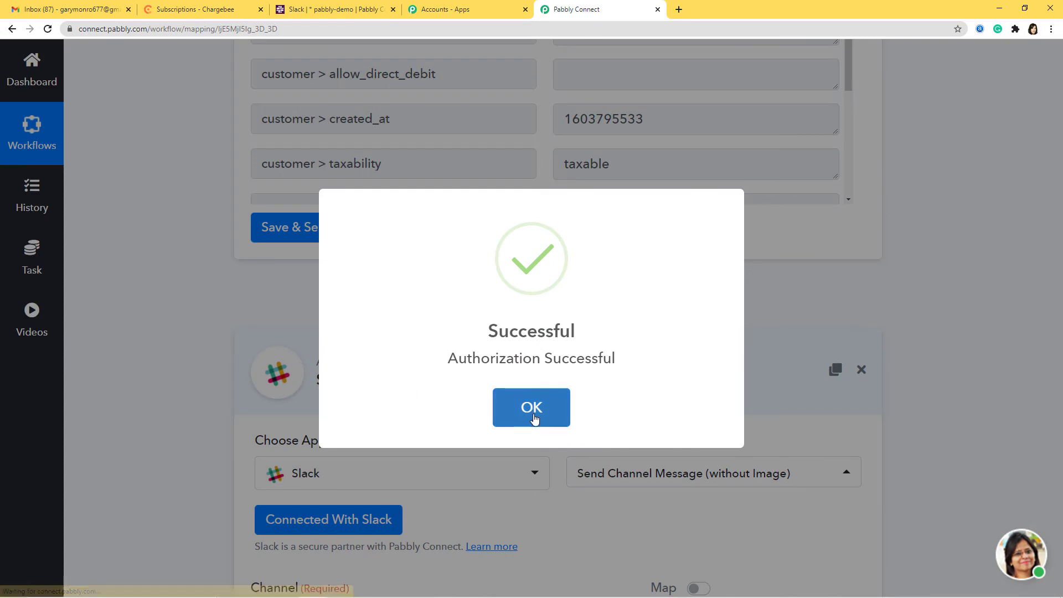
pyautogui.click(532, 414)
pyautogui.scroll(-2, 531, 414)
pyautogui.scroll(-7, 530, 414)
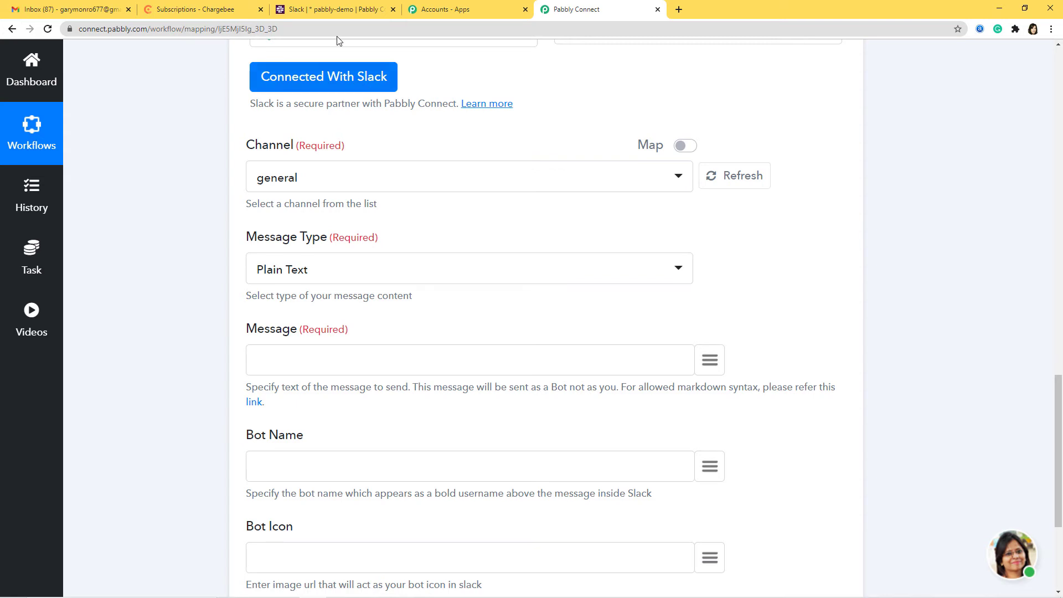
# After checking the Slack channel, set the Slack action's Channel to pabbly-demo
pyautogui.click(351, 10)
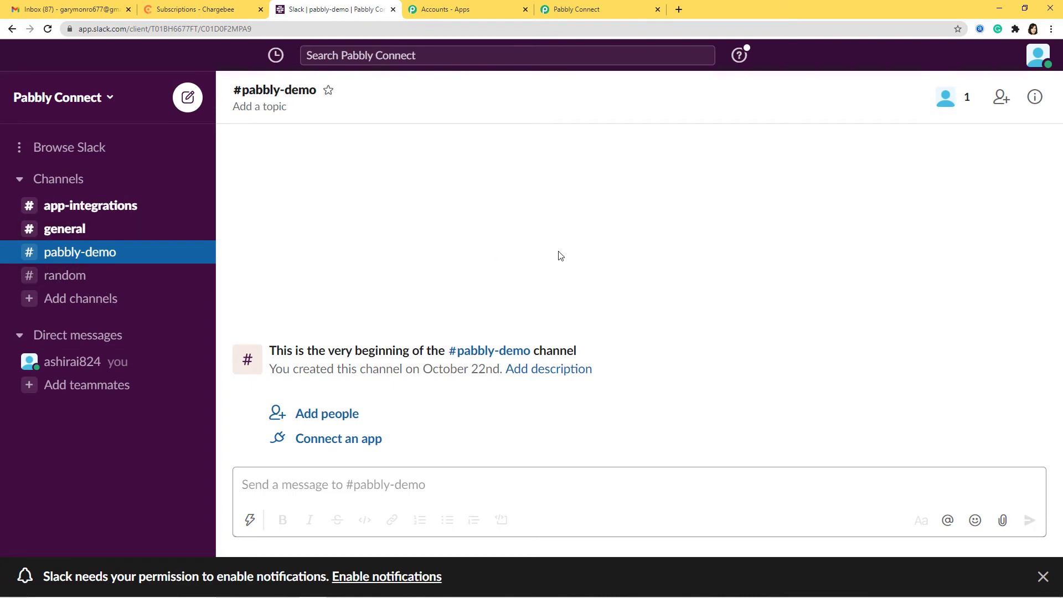
pyautogui.click(569, 11)
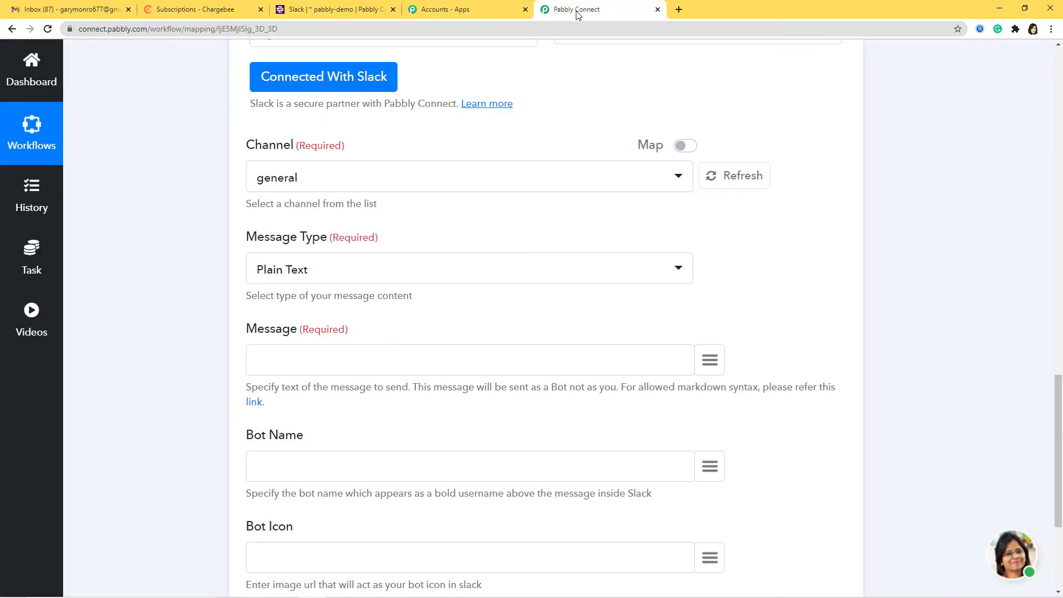
pyautogui.click(401, 178)
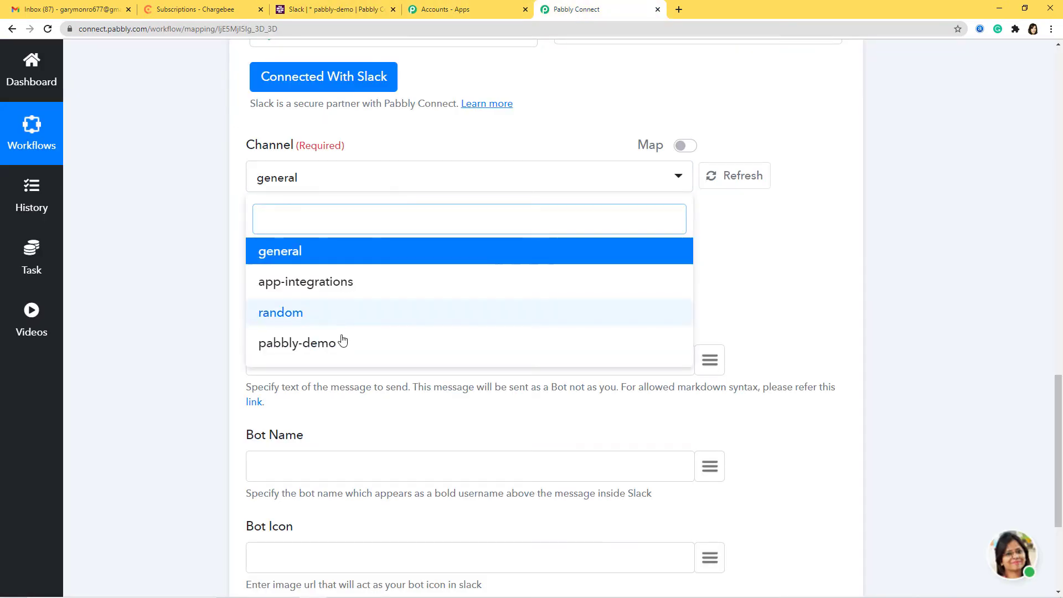
pyautogui.click(325, 348)
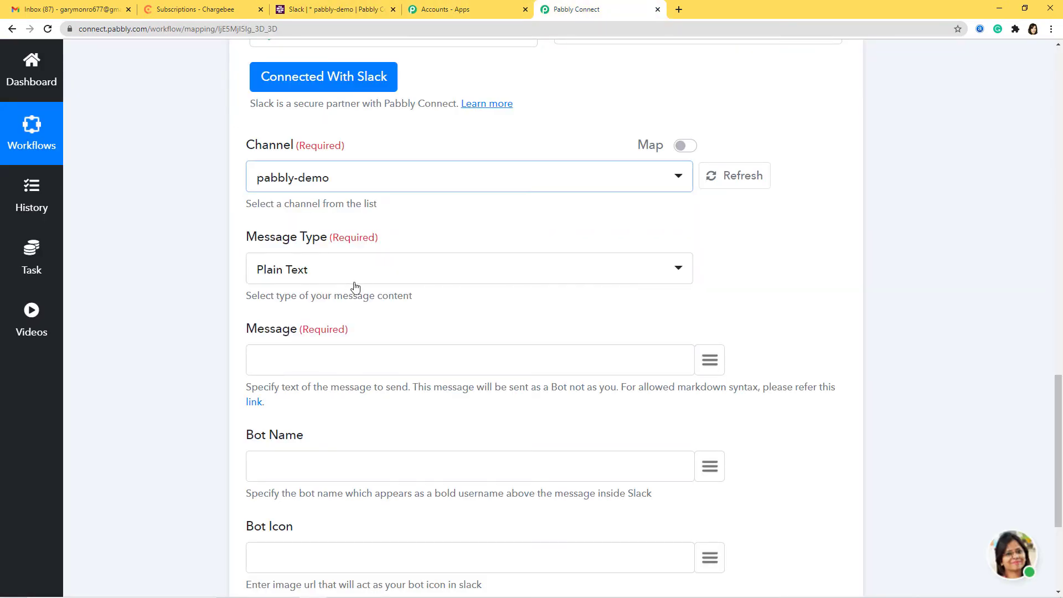
# Compose the message 'Hello' + mapped customer first_name + ', Thanks for subscribing Chargebee'
pyautogui.click(435, 370)
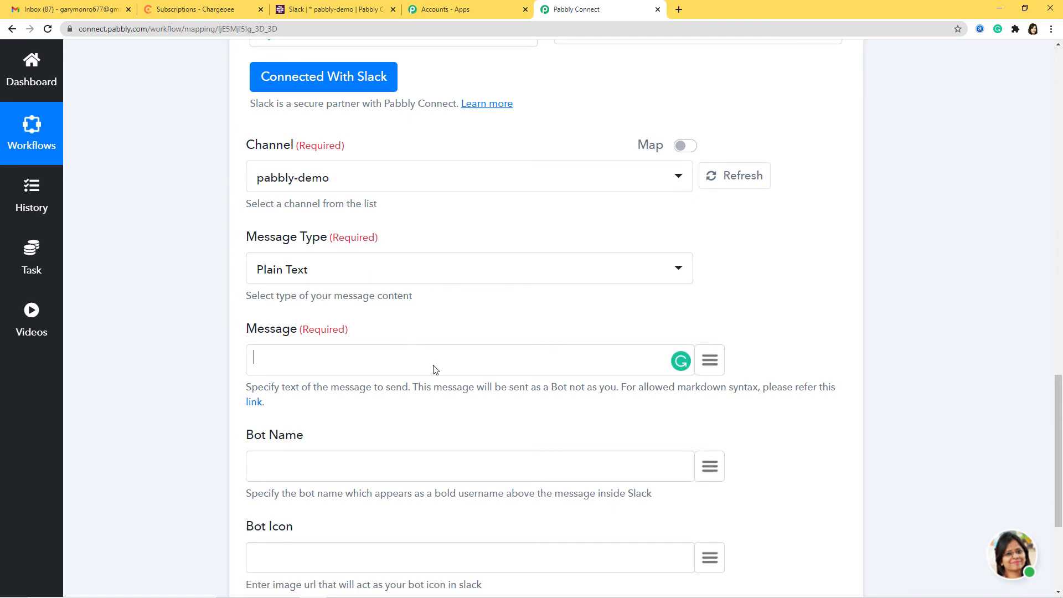
pyautogui.write('Hello')
pyautogui.click(715, 361)
pyautogui.write('na')
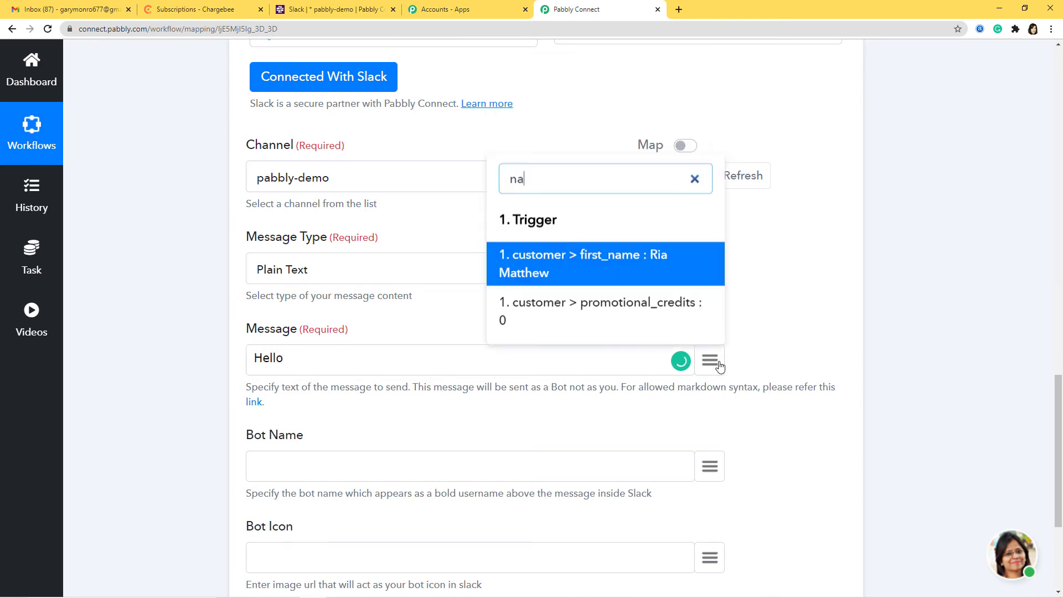
pyautogui.click(671, 271)
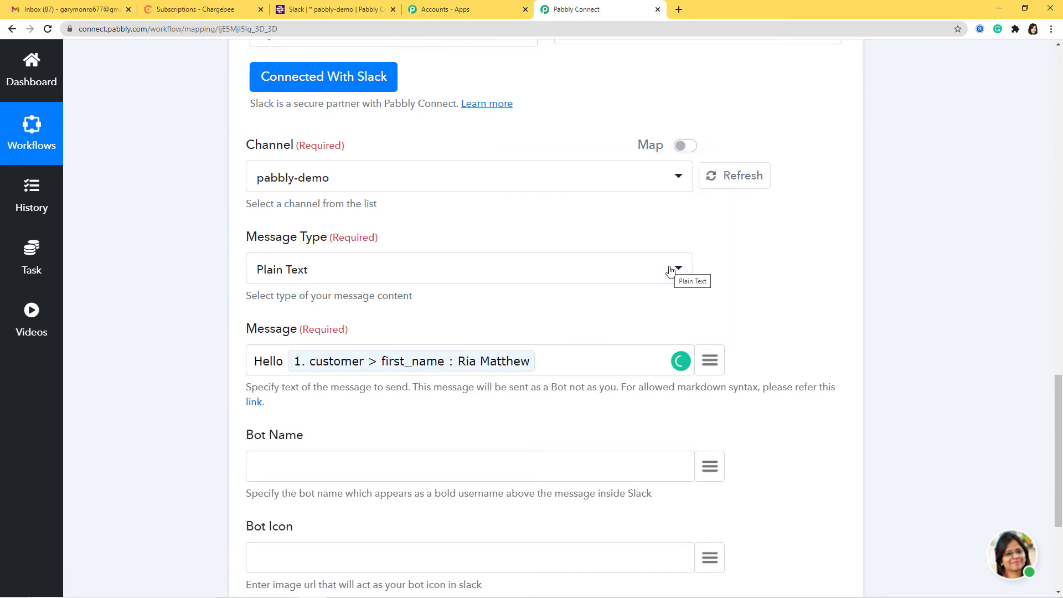
pyautogui.write(', Thanks for subscribi')
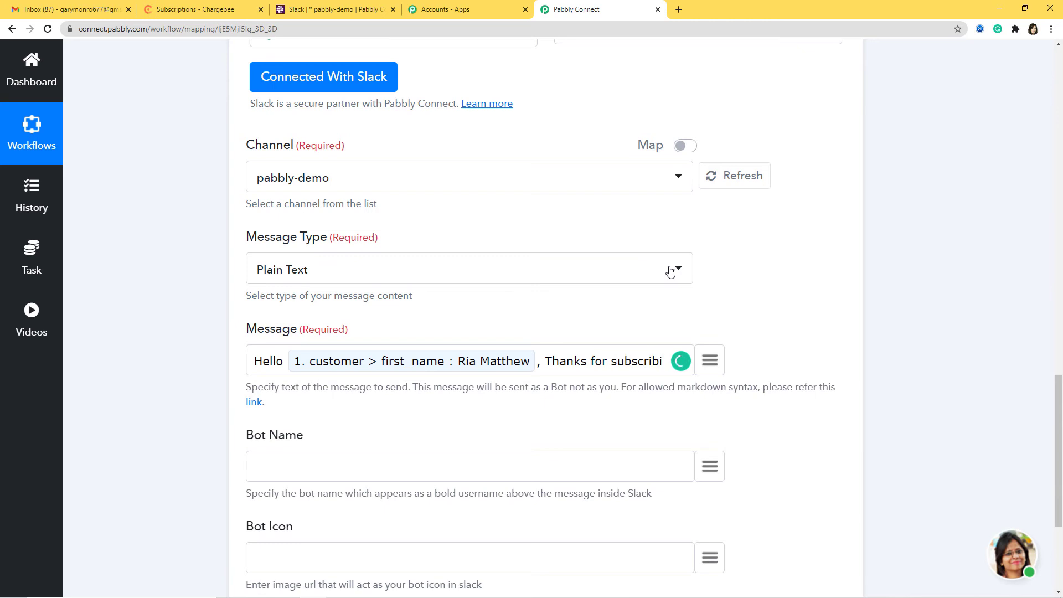
pyautogui.write('ng Chargebee')
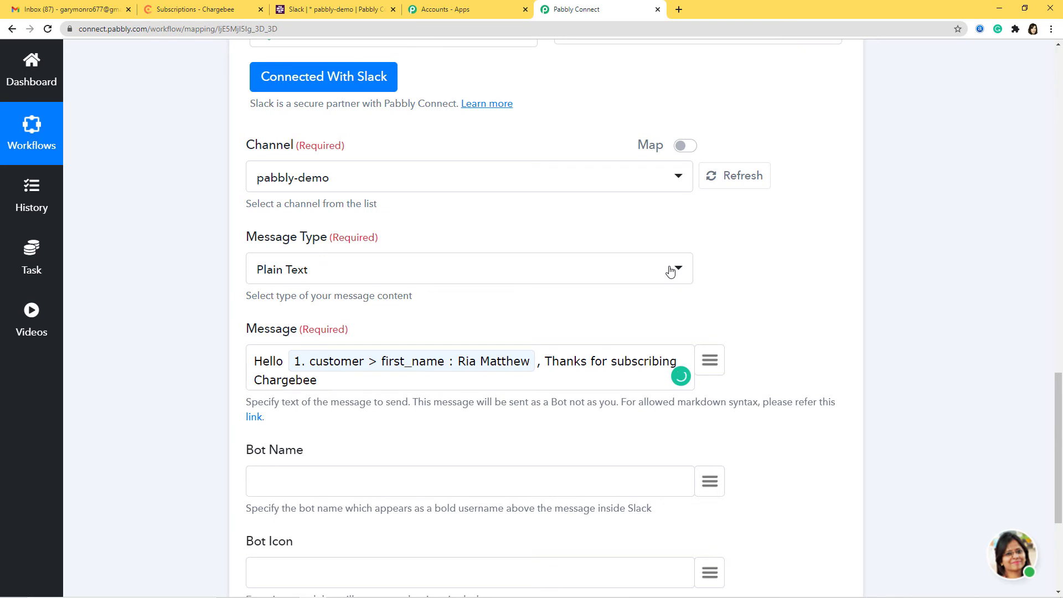
pyautogui.scroll(-4, 618, 463)
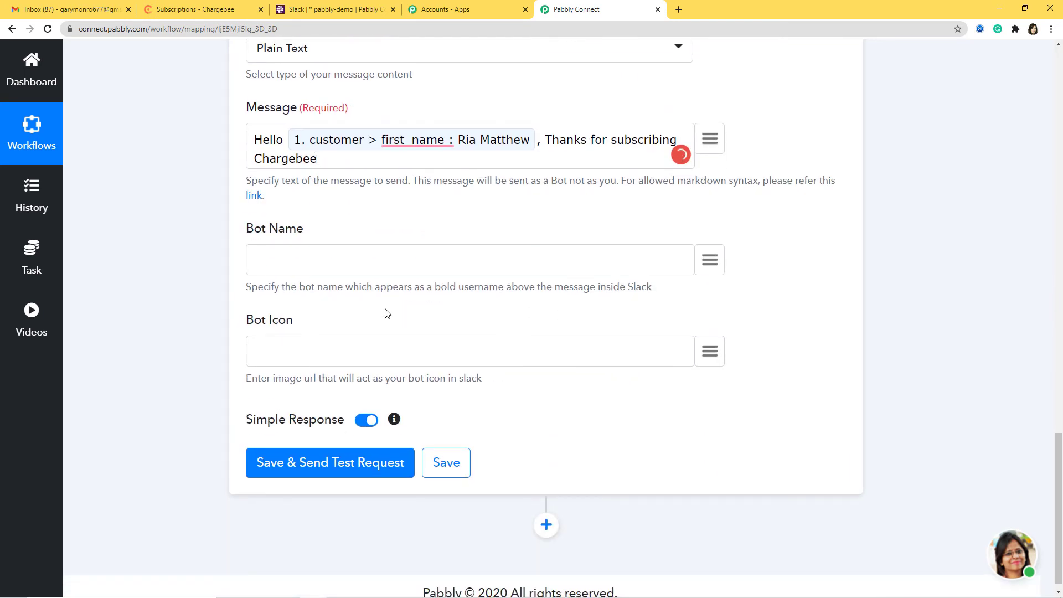
# Send a test request to Slack, review the API response, save the action, and view Slack
pyautogui.click(317, 462)
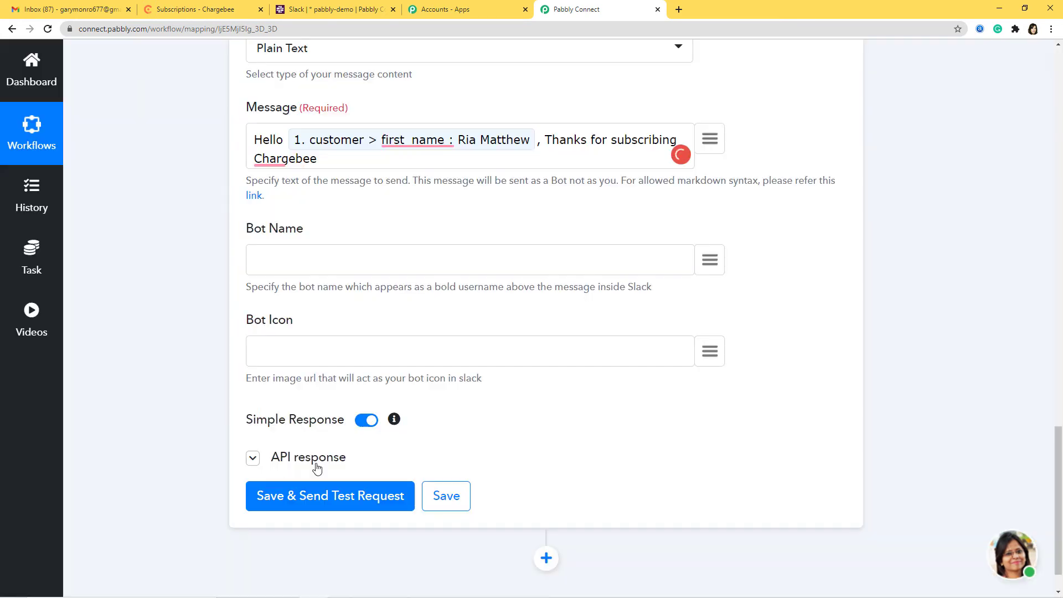
pyautogui.scroll(-8, 636, 437)
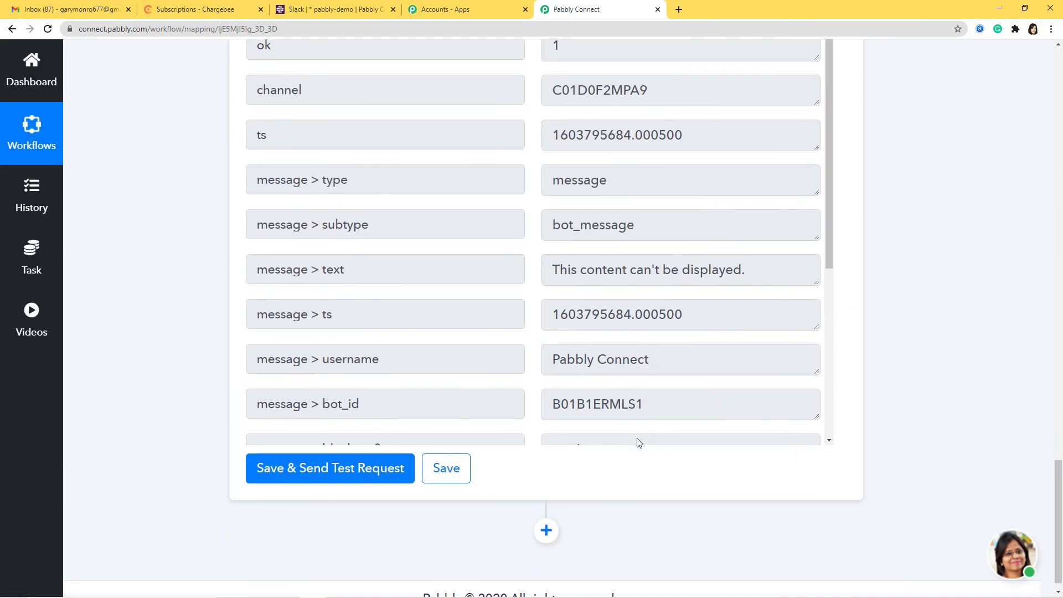
pyautogui.scroll(6, 467, 309)
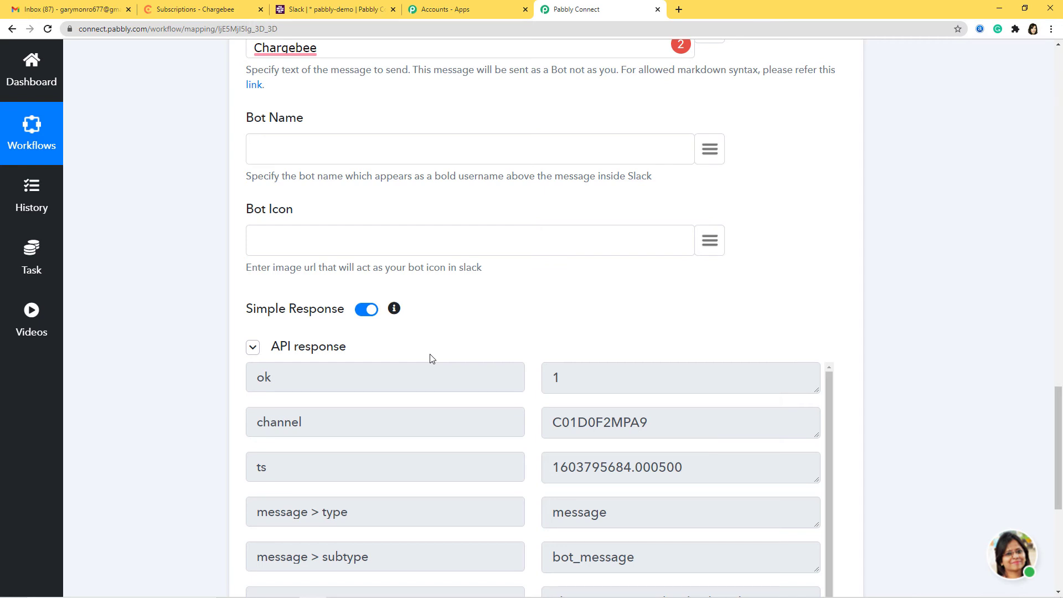
pyautogui.scroll(-6, 919, 288)
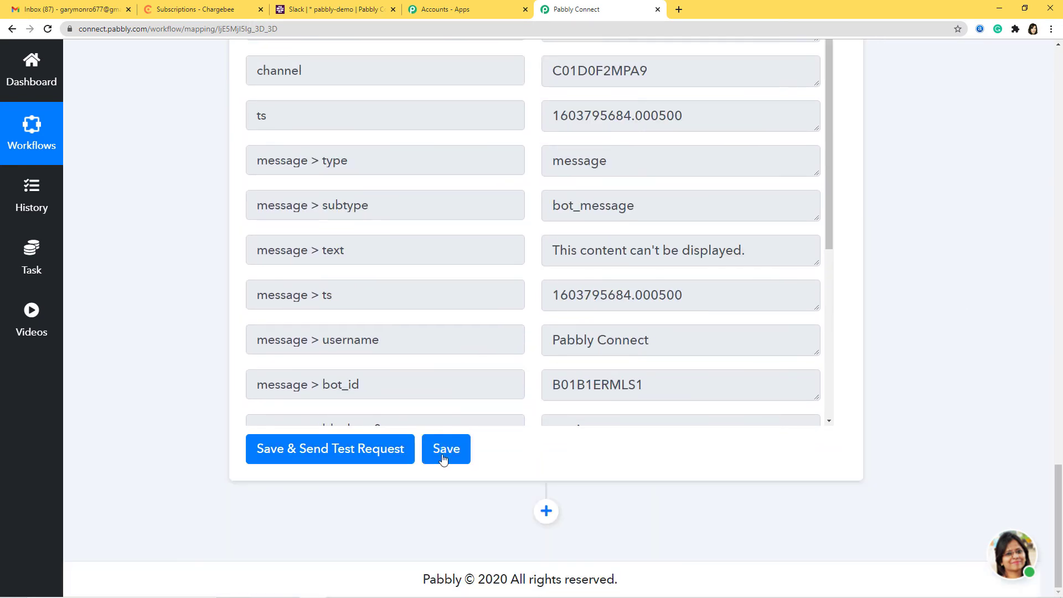
pyautogui.click(443, 460)
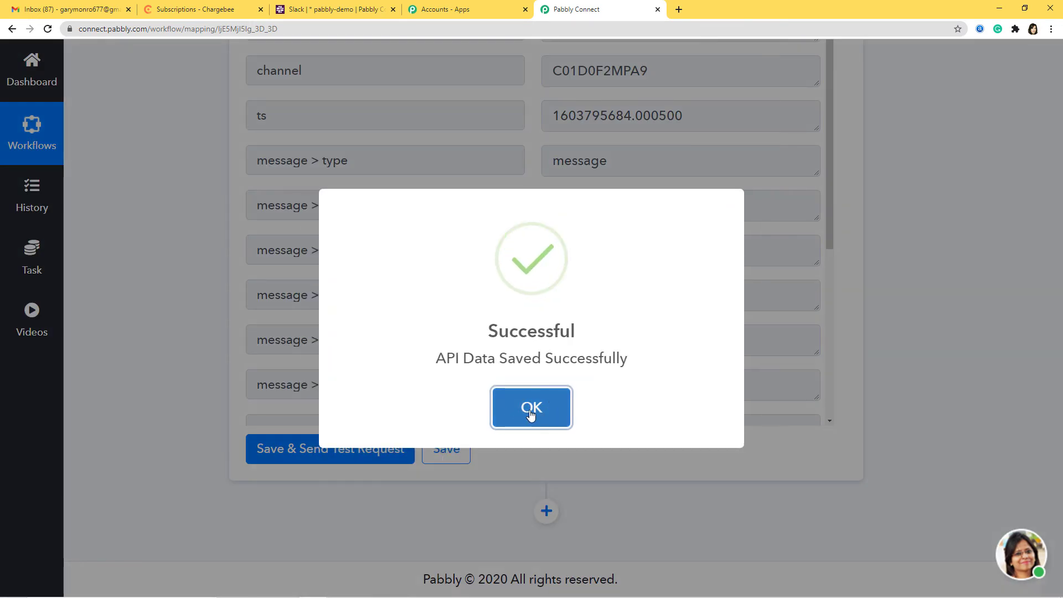
pyautogui.click(531, 409)
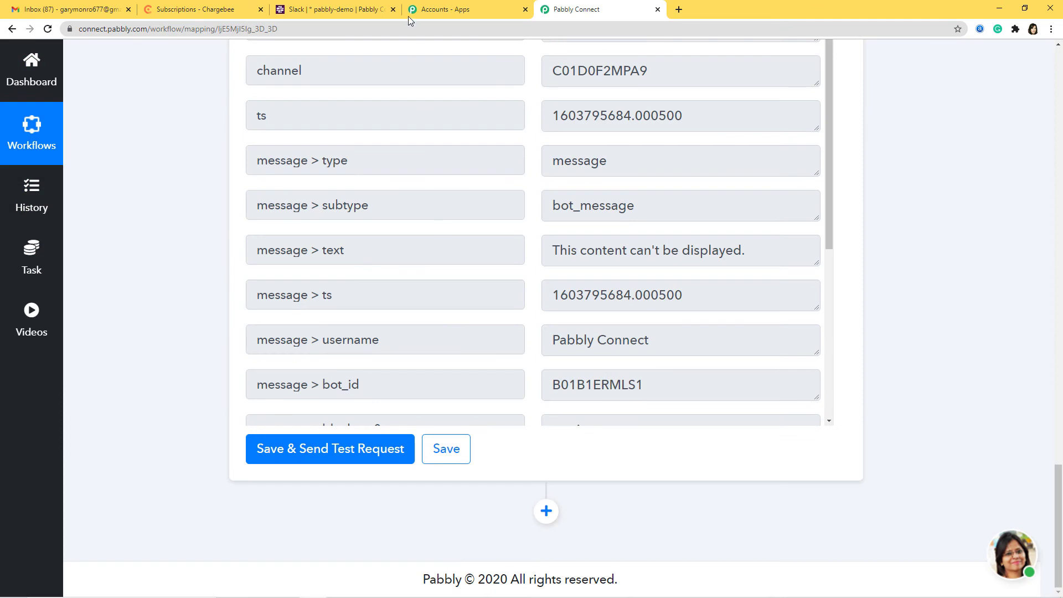
pyautogui.click(354, 9)
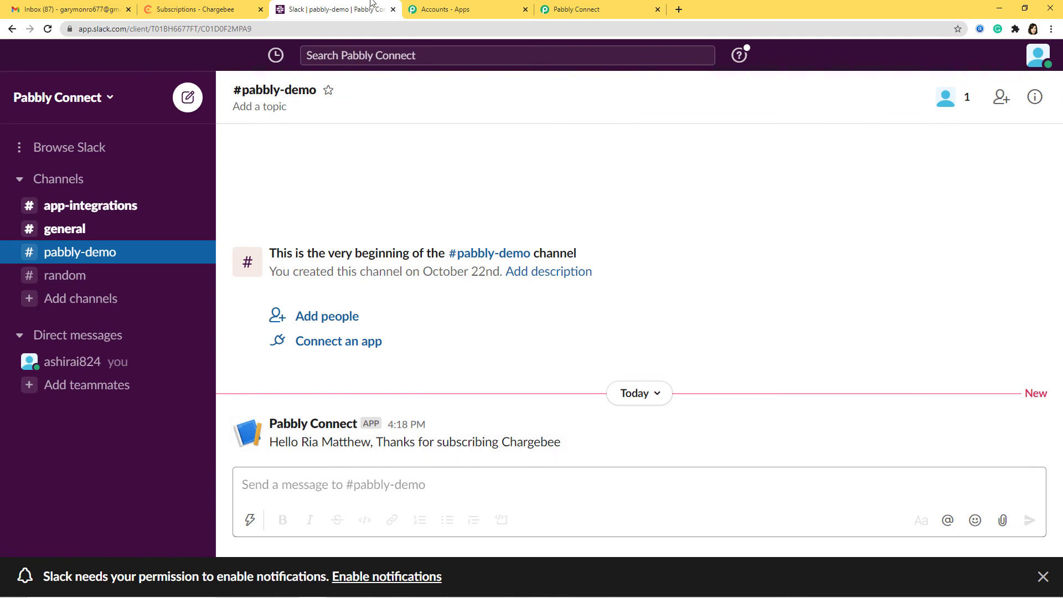
# Confirm the greeting posted in #pabbly-demo, then return to the Chargebee subscription details
pyautogui.click(193, 8)
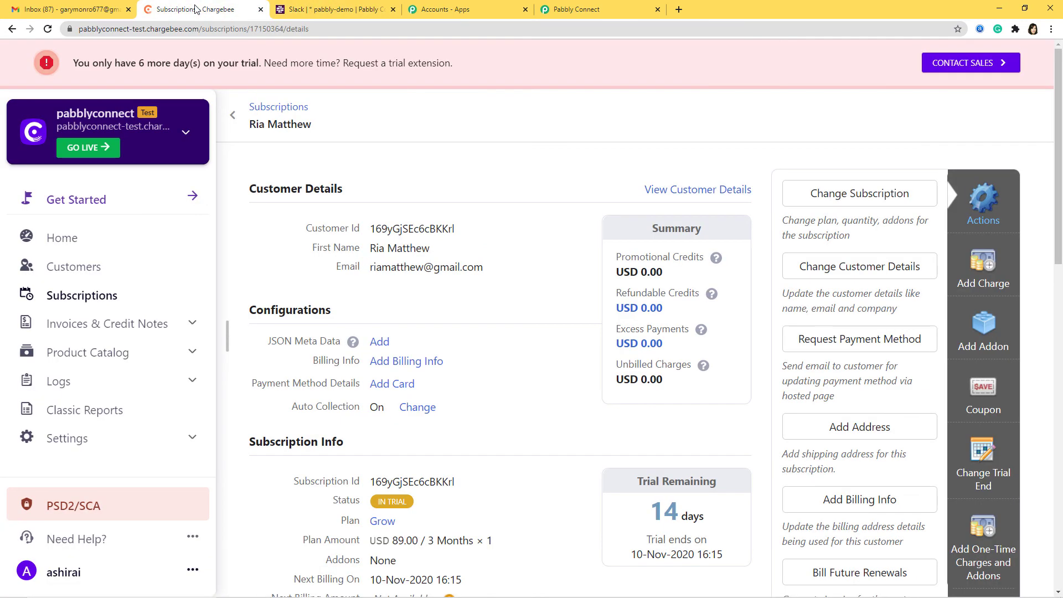
# Start a new Chargebee subscription, entering the customer's name and e-mail address
pyautogui.click(85, 298)
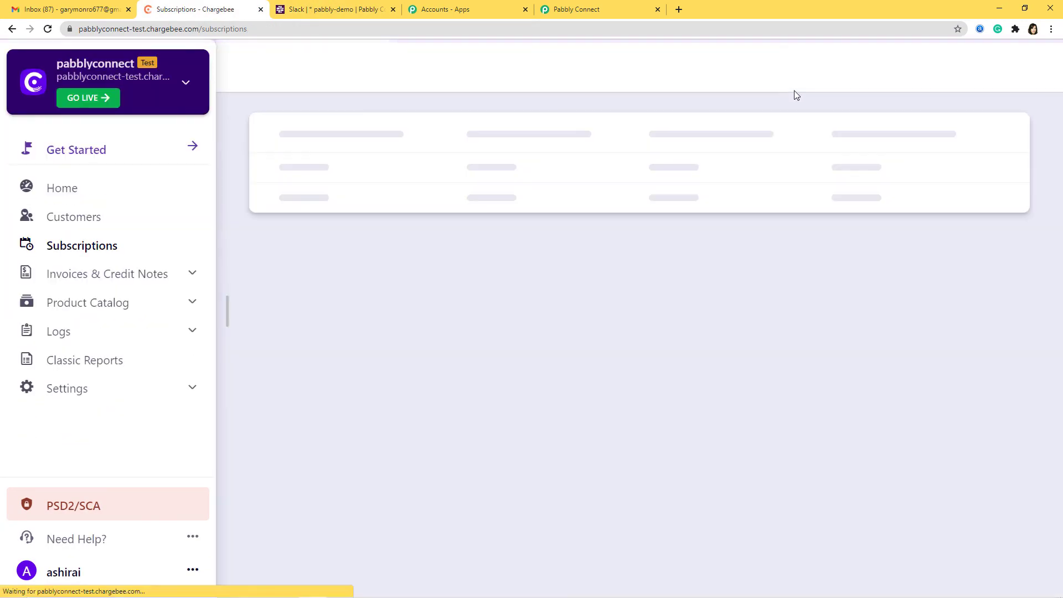
pyautogui.click(962, 133)
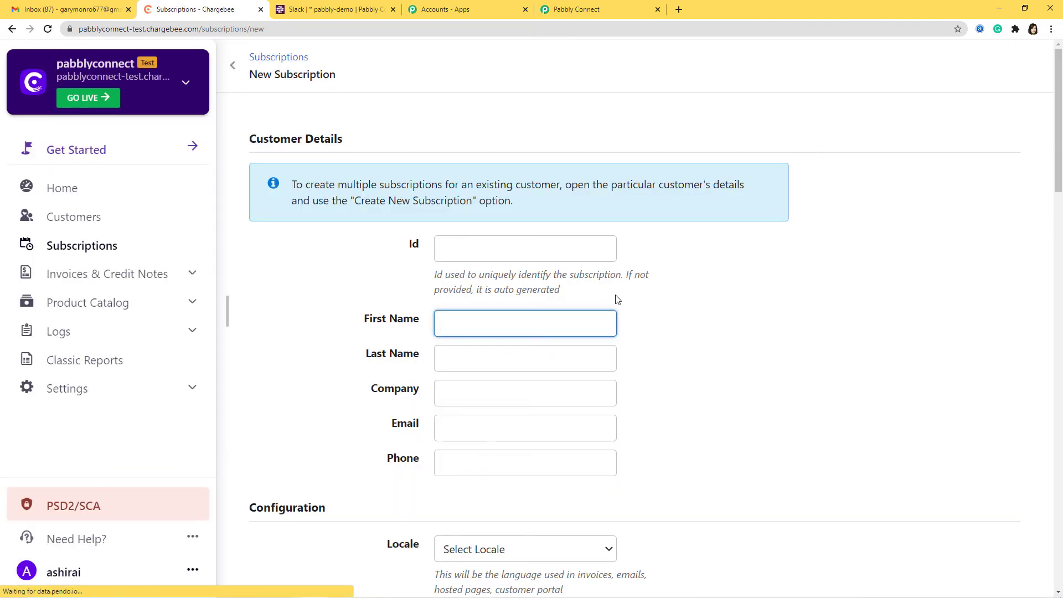
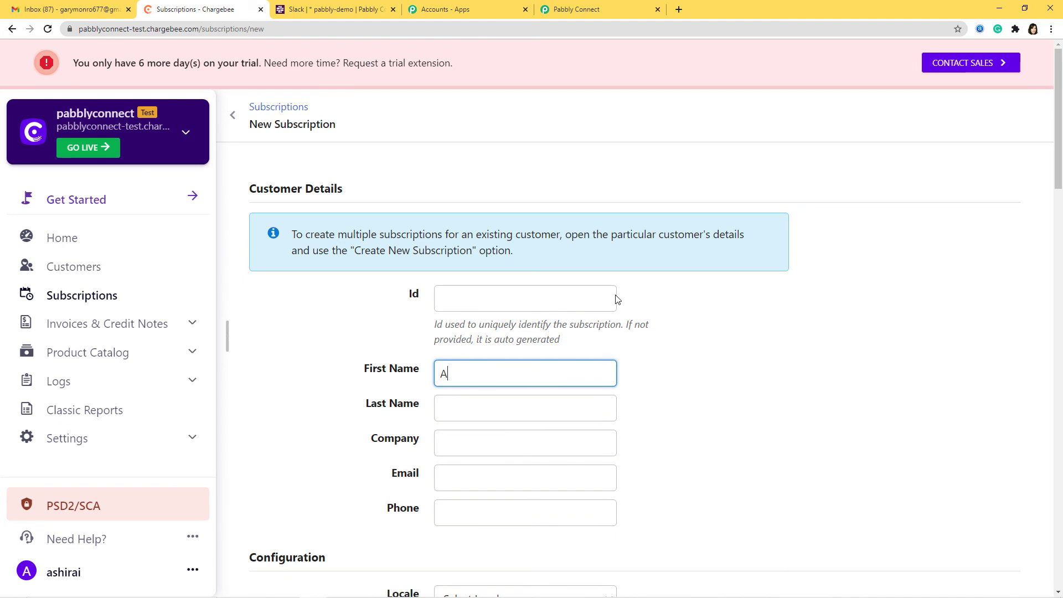
pyautogui.click(492, 483)
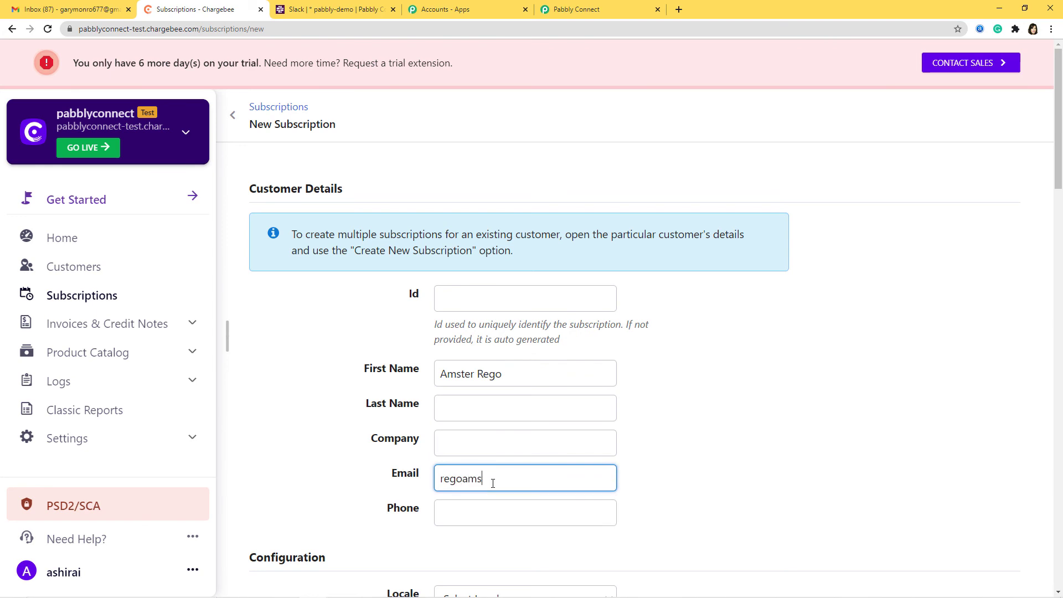
pyautogui.scroll(-7, 753, 457)
# Choose the Scale plan, create and confirm the subscription, then check Slack for the greeting
pyautogui.click(575, 339)
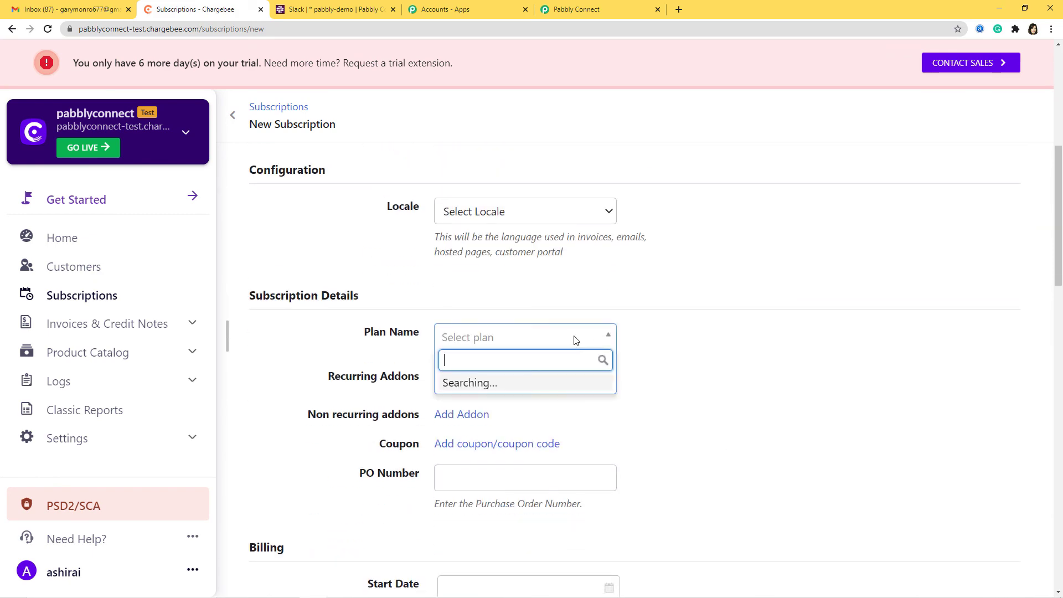
pyautogui.click(494, 453)
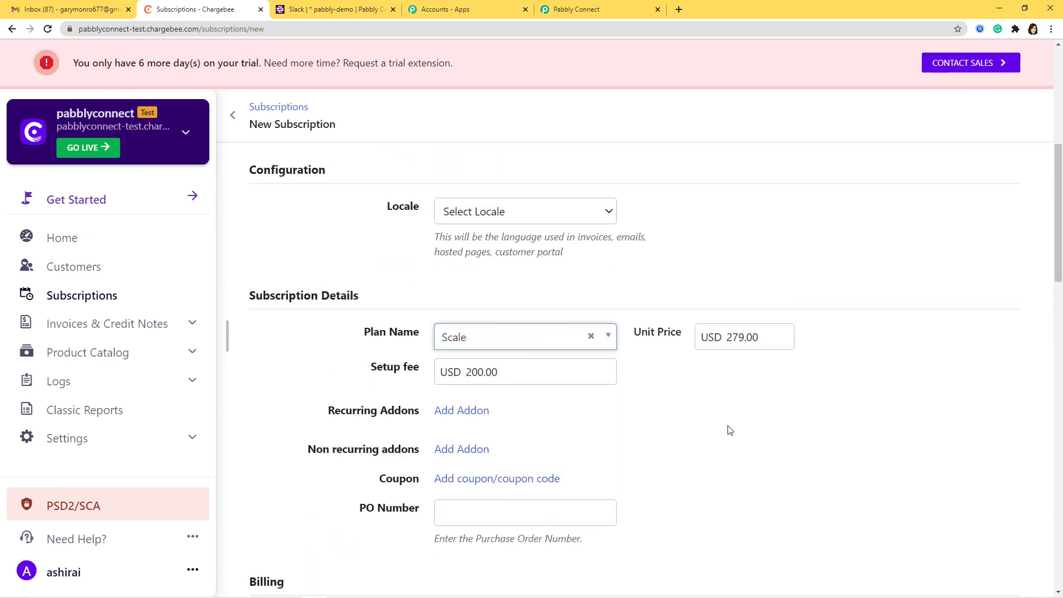
pyautogui.scroll(-15, 729, 431)
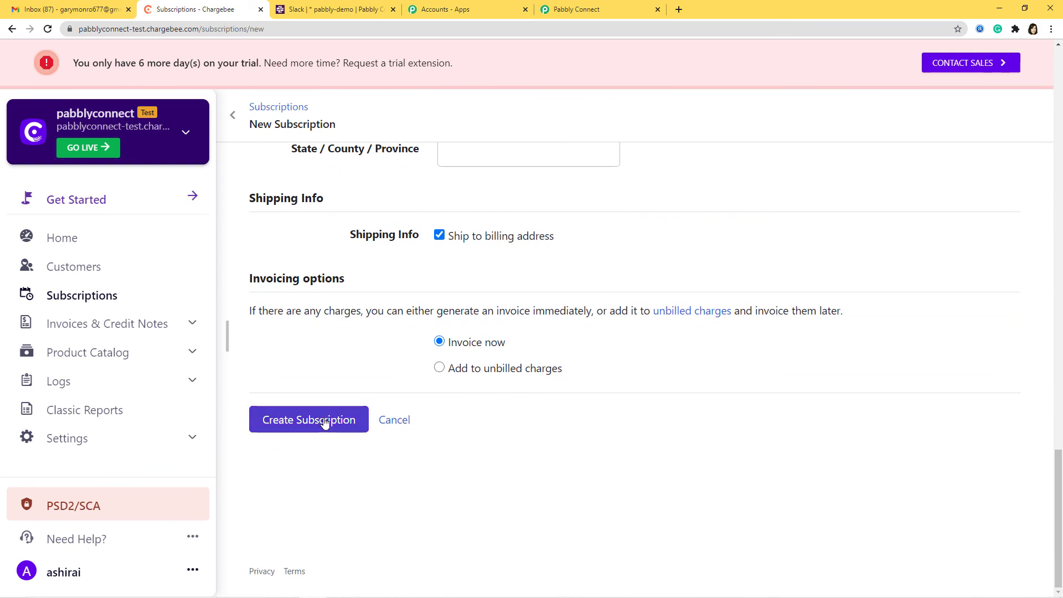
pyautogui.click(320, 422)
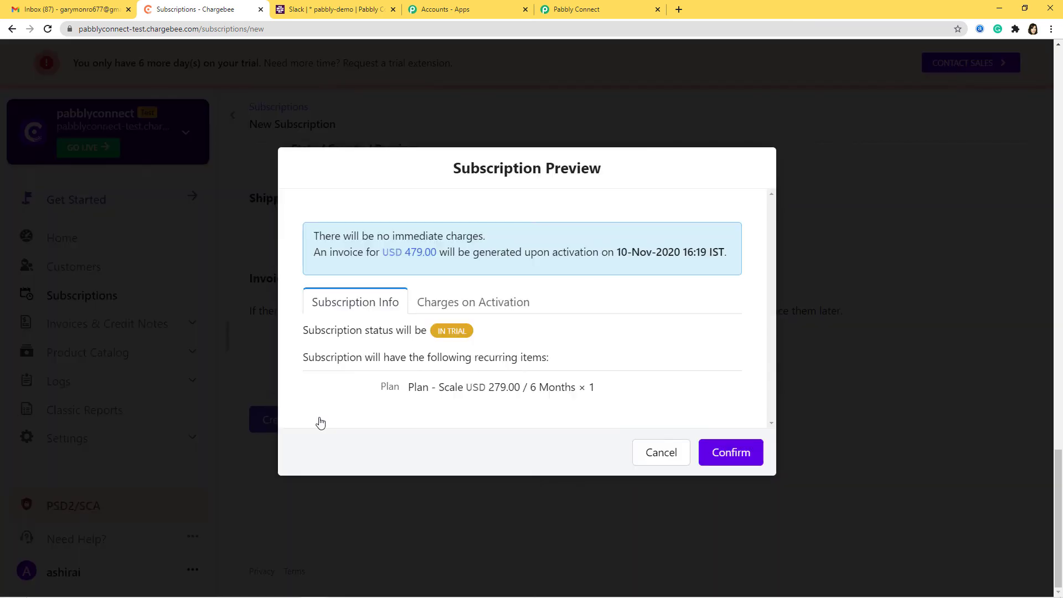
pyautogui.click(741, 453)
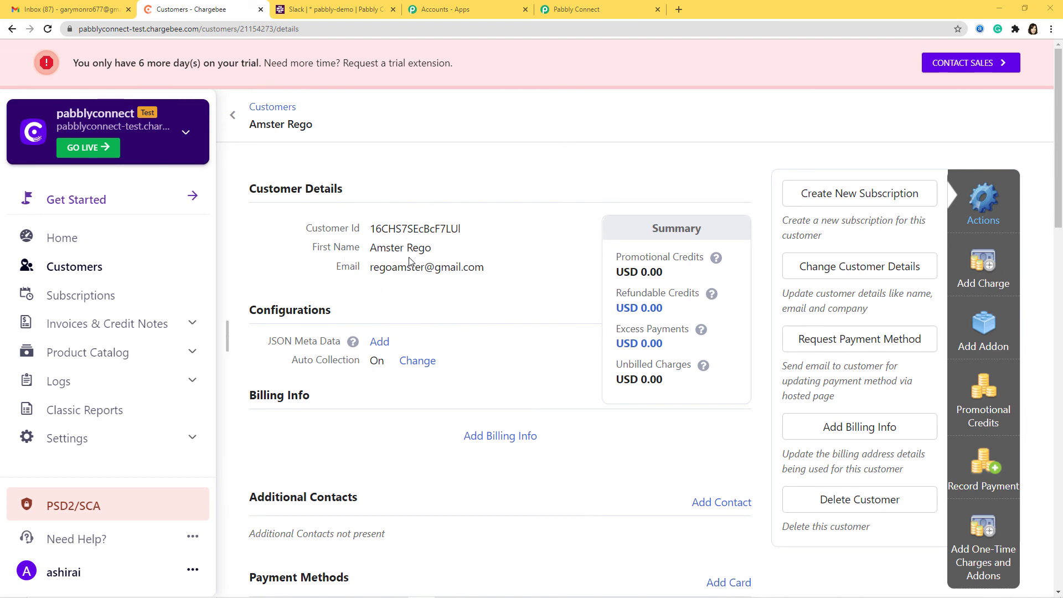
pyautogui.click(341, 11)
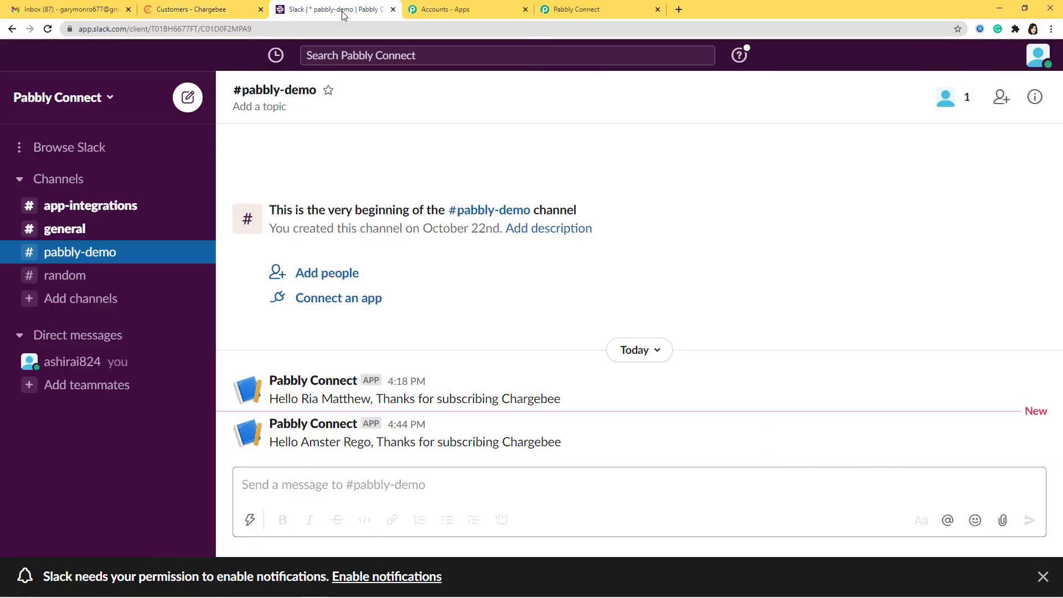